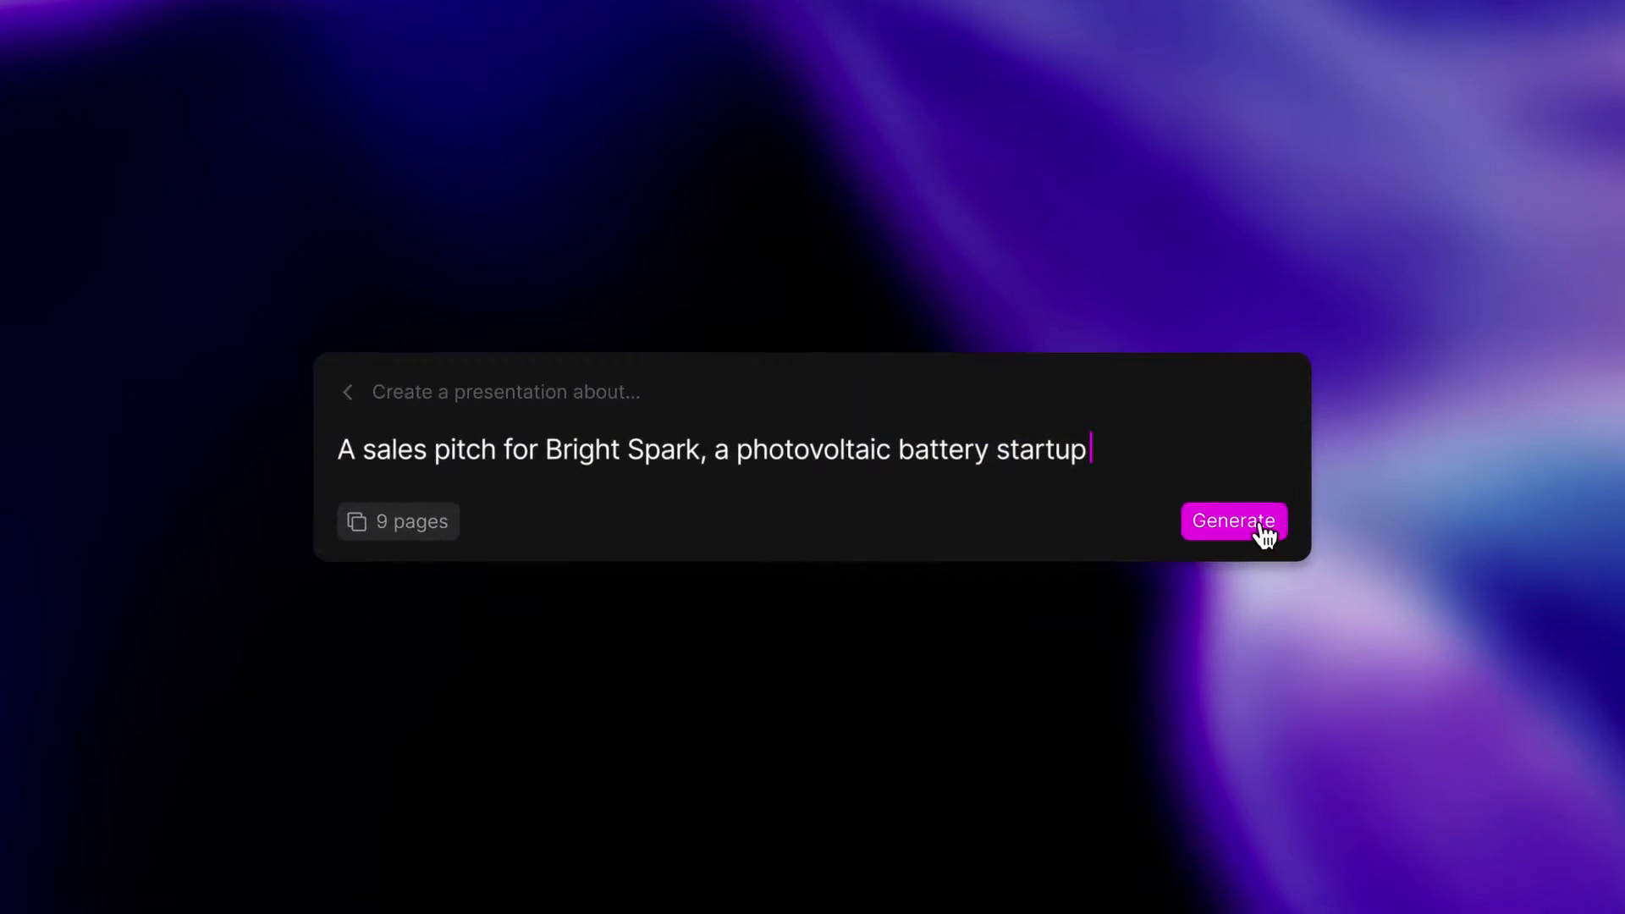
Generate the nine-page Bright Spark outline and move Customer Success Stories above Fast Charging.
{"action": "left_click", "coordinate": [1257, 526]}
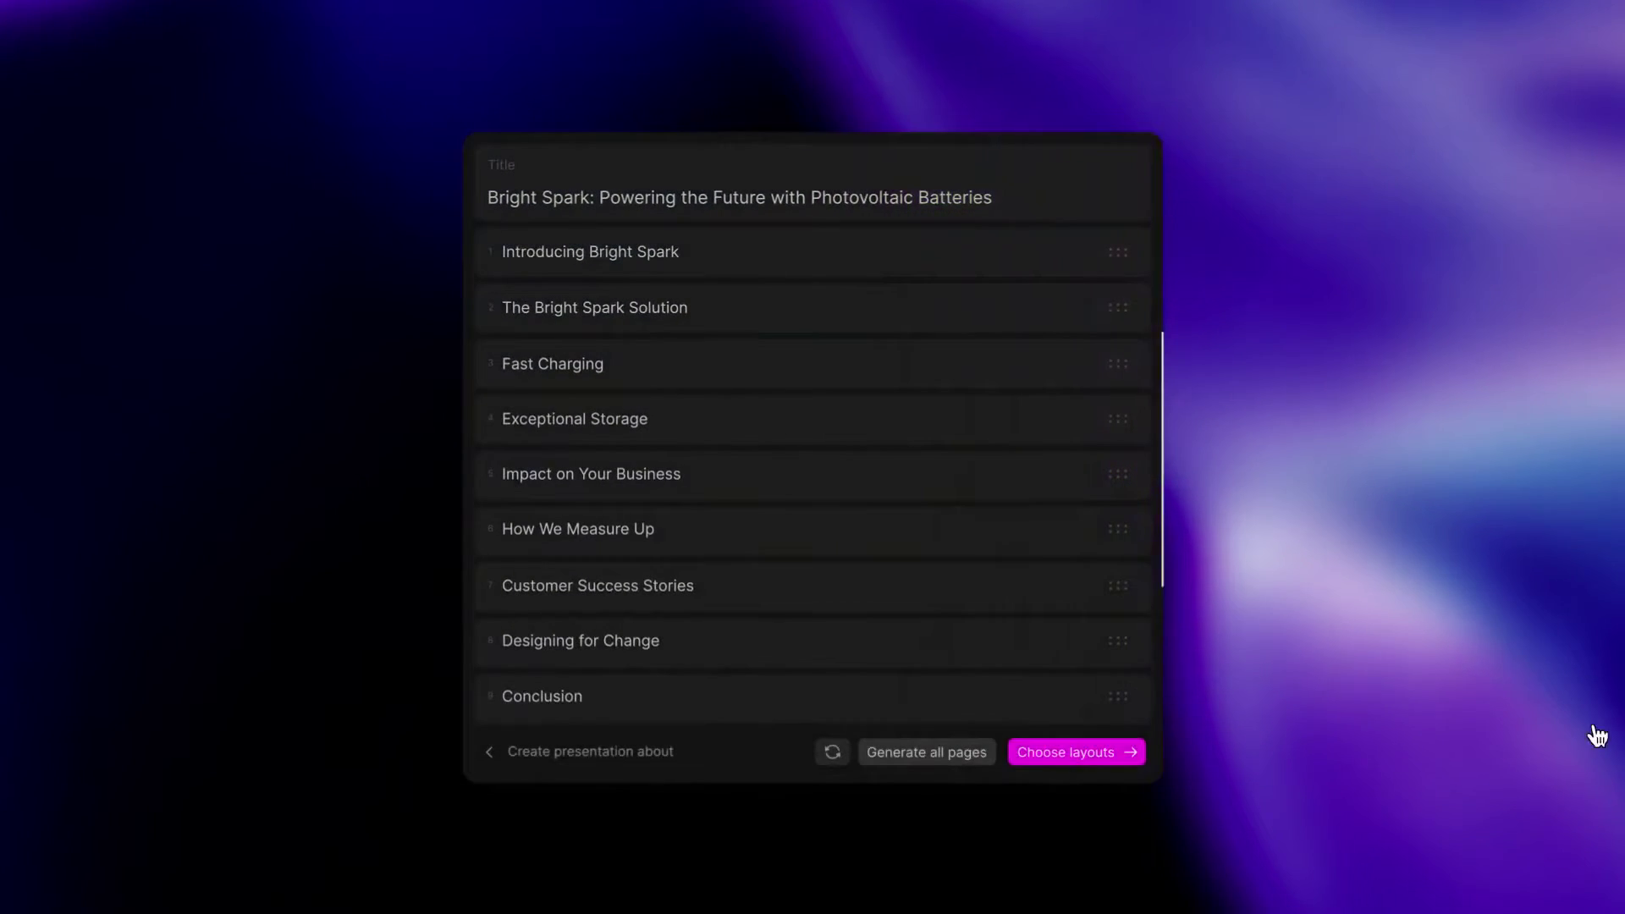
{"action": "left_click_drag", "start_coordinate": [1118, 586], "coordinate": [1116, 451]}
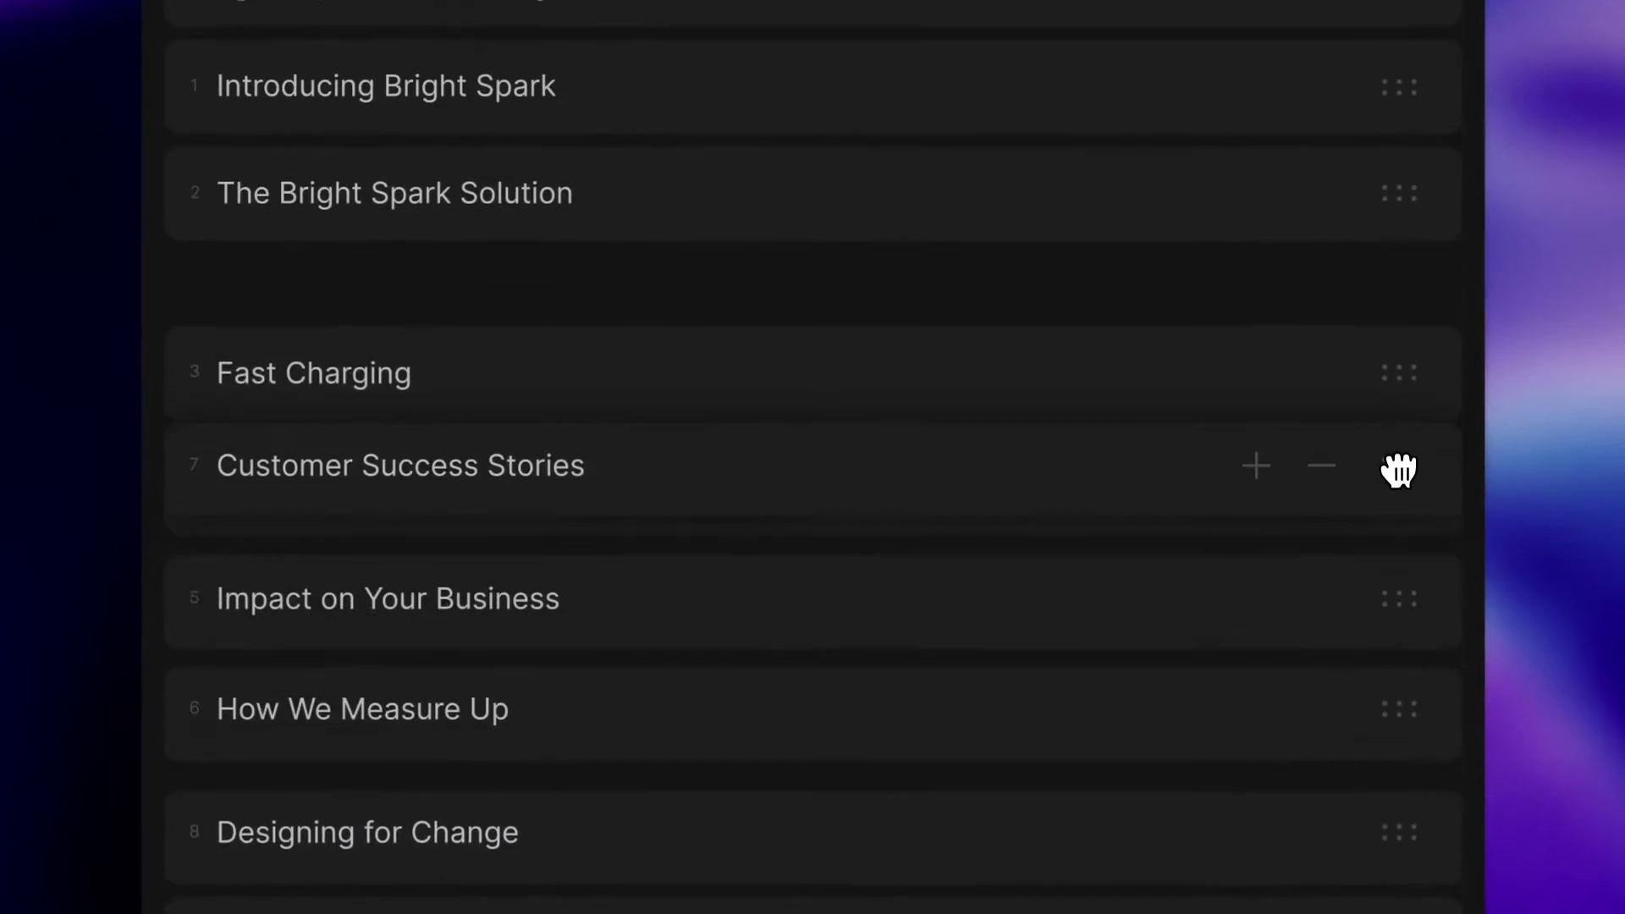
{"action": "mouse_move", "coordinate": [1398, 470]}
{"action": "left_mouse_down"}
{"action": "mouse_move", "coordinate": [1396, 399]}
{"action": "mouse_move", "coordinate": [1398, 441]}
{"action": "left_mouse_up"}
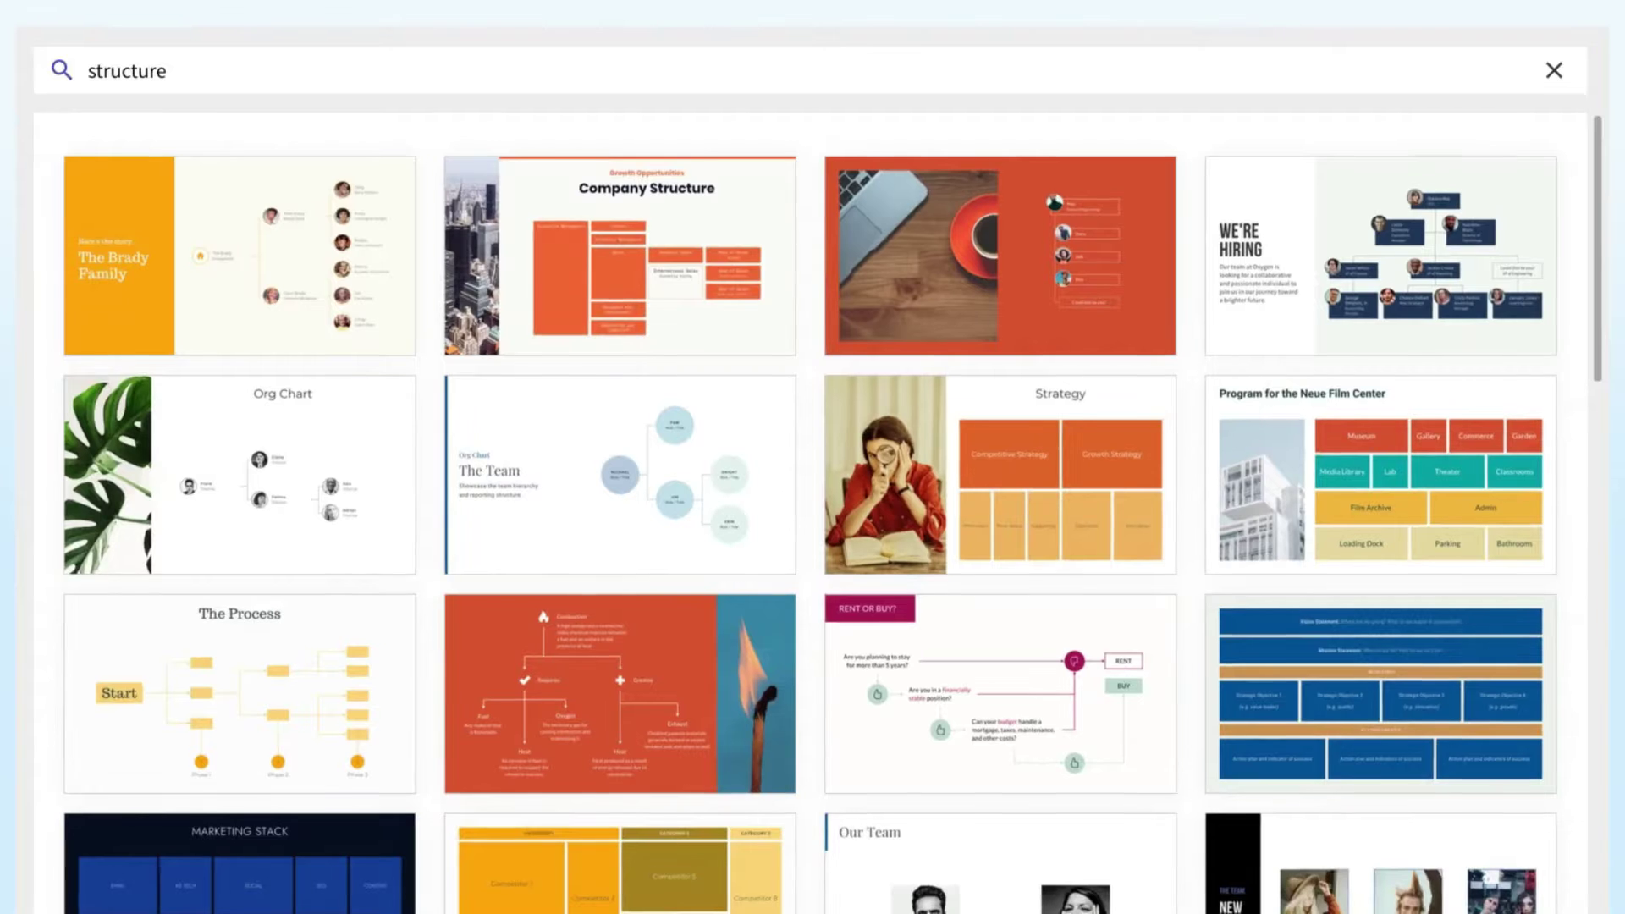
{"action": "scroll", "coordinate": [1008, 779], "scroll_direction": "down", "scroll_amount": 15}
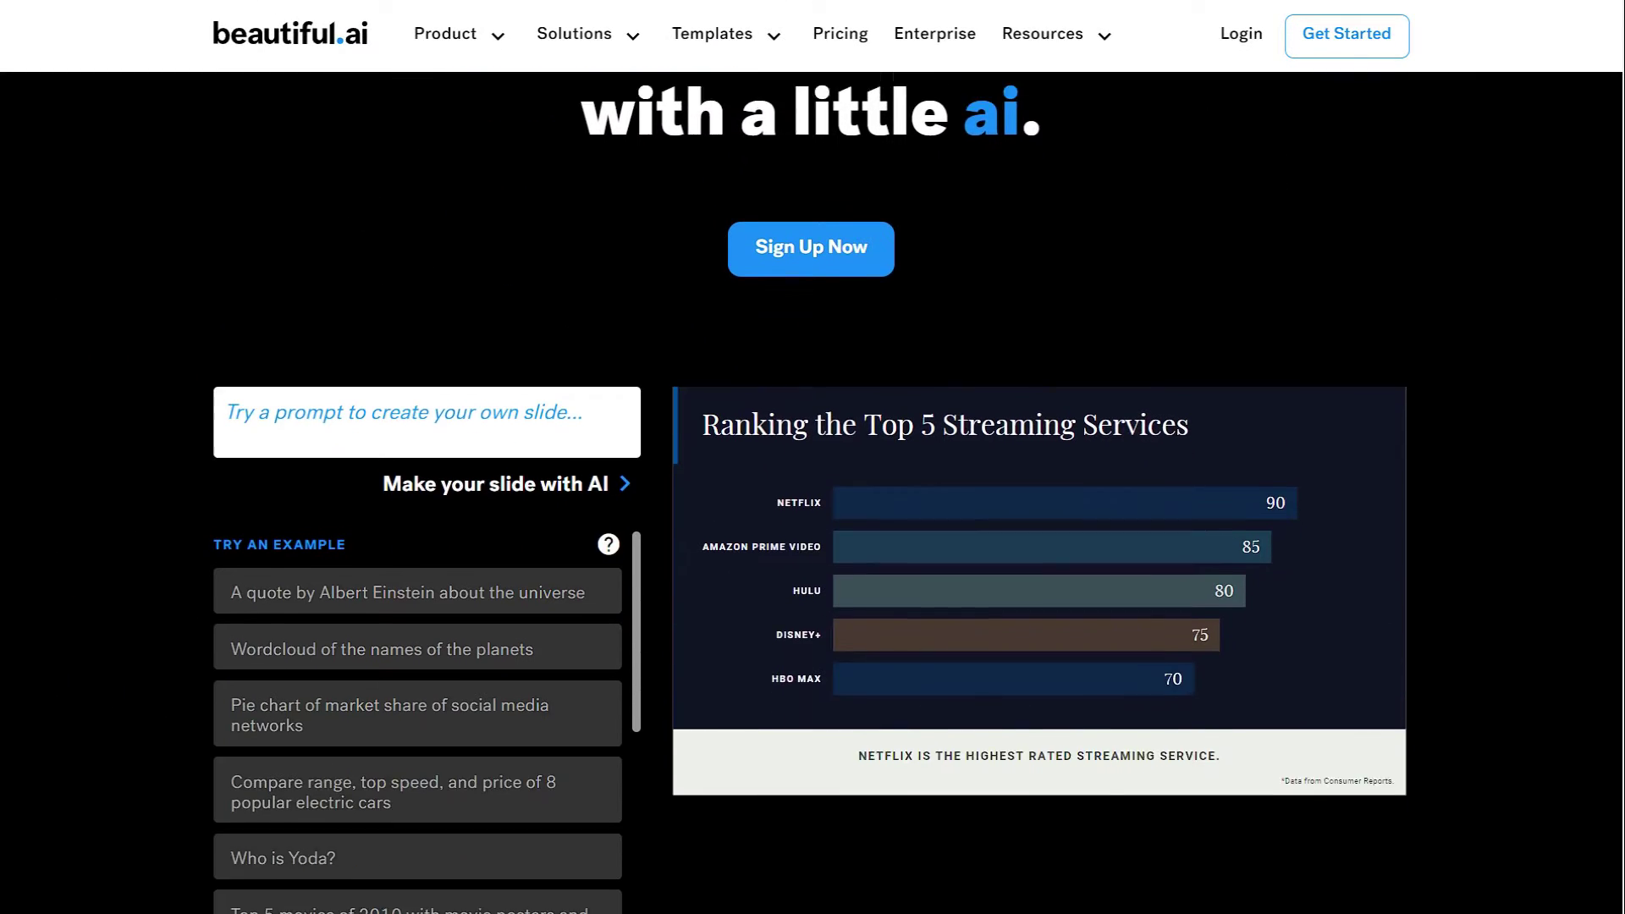
Scroll down through the Beautiful.ai homepage to see its features.
{"action": "scroll", "coordinate": [812, 508], "scroll_direction": "down", "scroll_amount": 6}
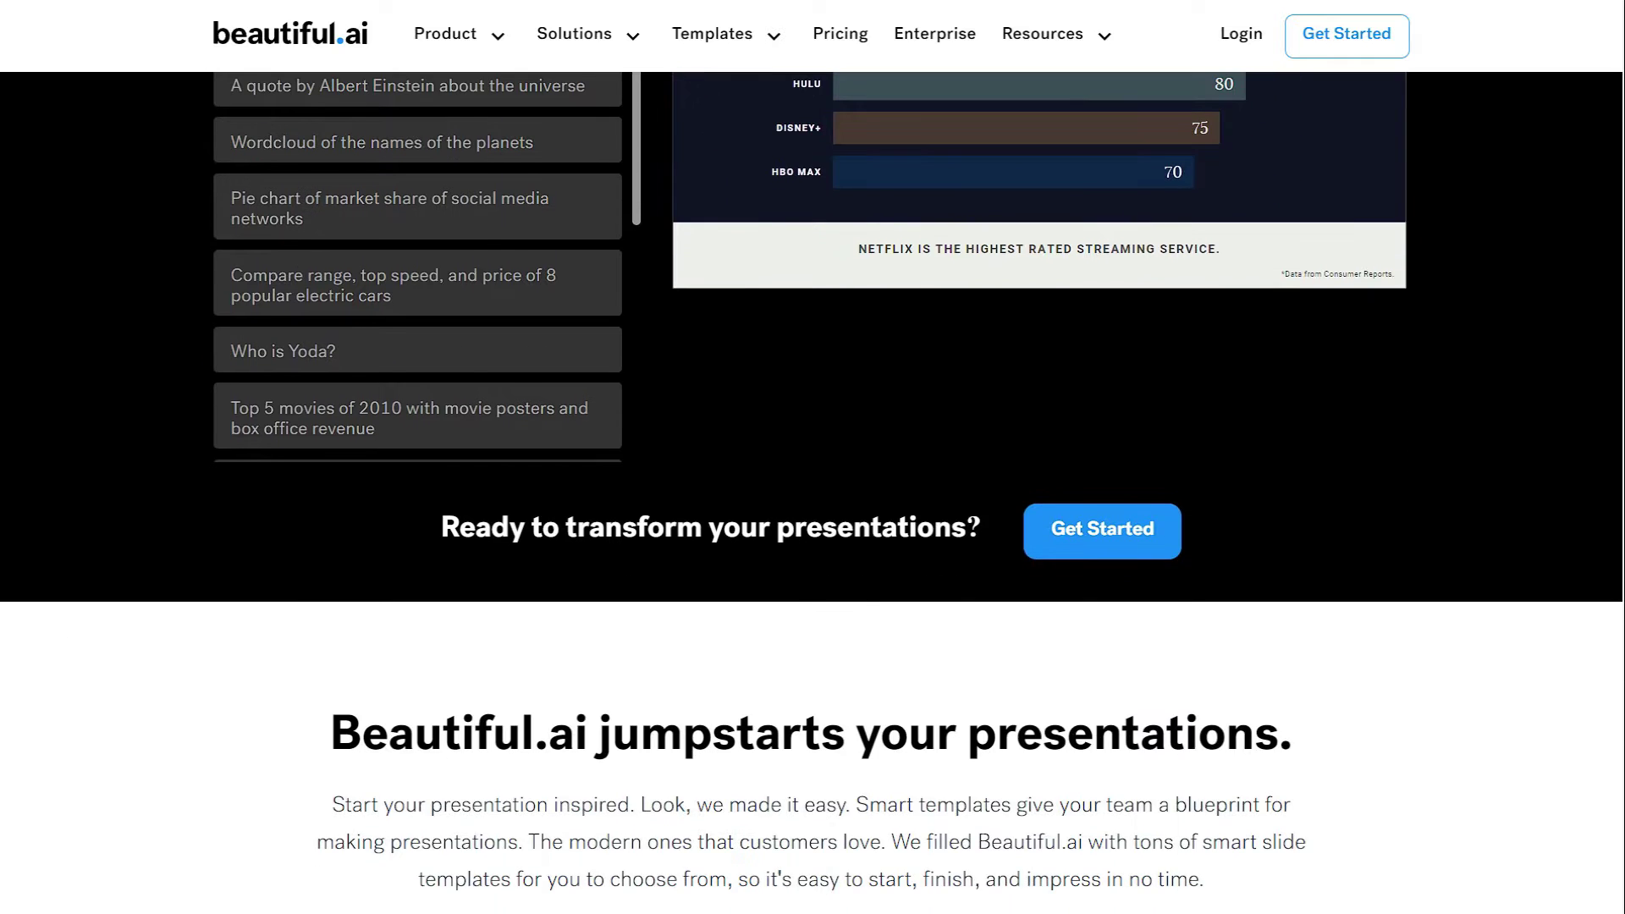
{"action": "scroll", "coordinate": [812, 507], "scroll_direction": "down", "scroll_amount": 6}
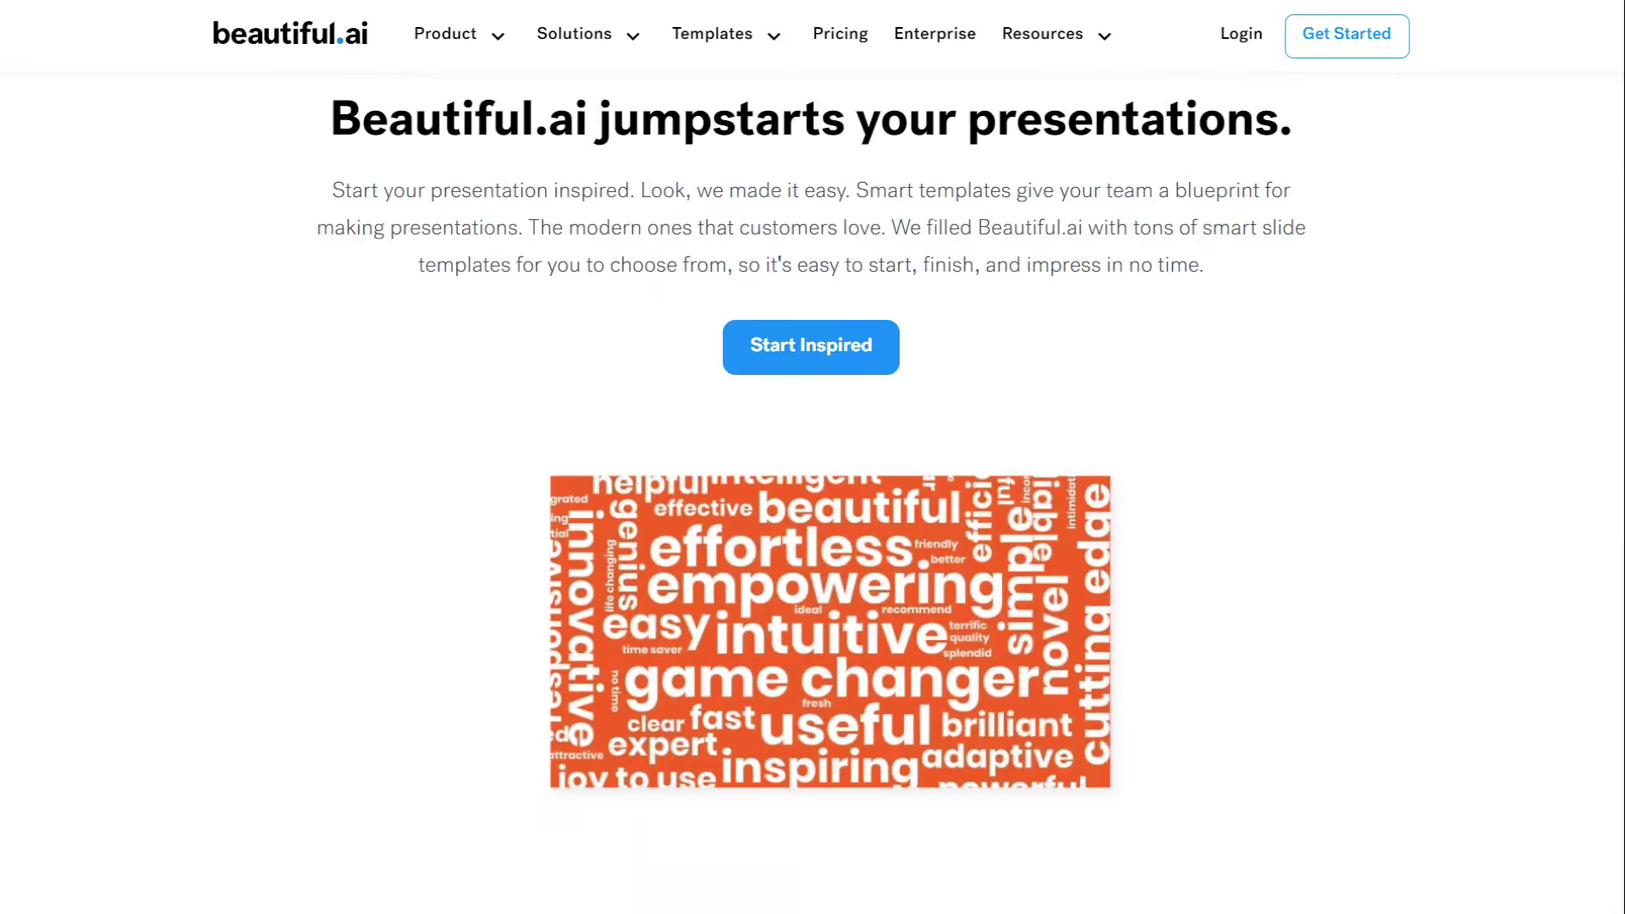
{"action": "scroll", "coordinate": [813, 508], "scroll_direction": "down", "scroll_amount": 2}
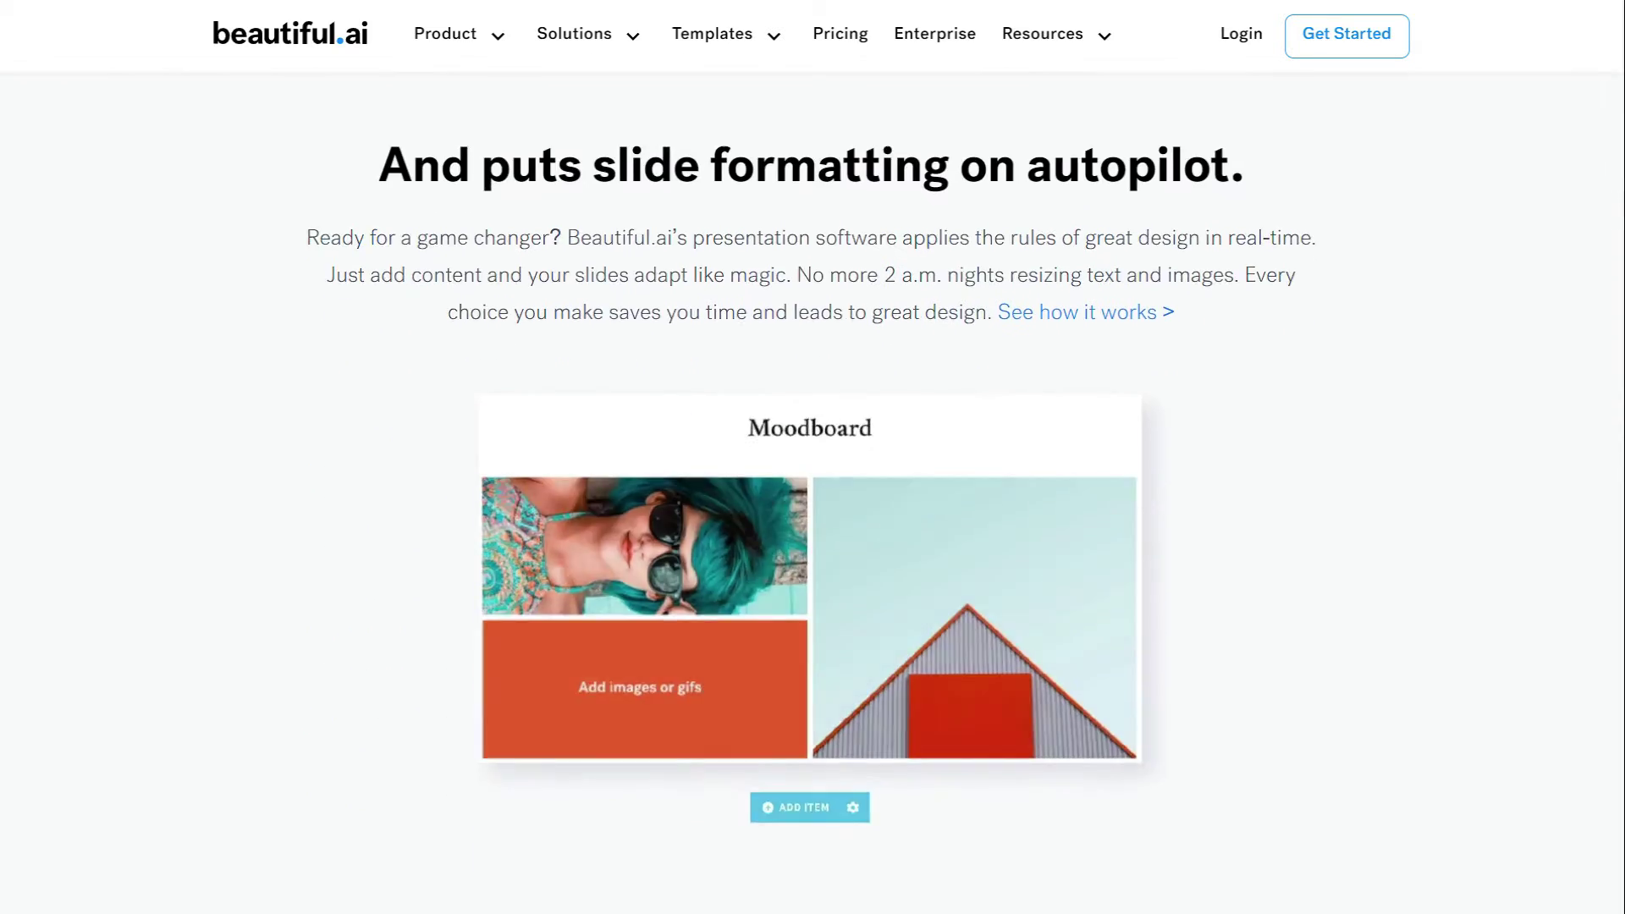
{"action": "scroll", "coordinate": [812, 508], "scroll_direction": "down", "scroll_amount": 2}
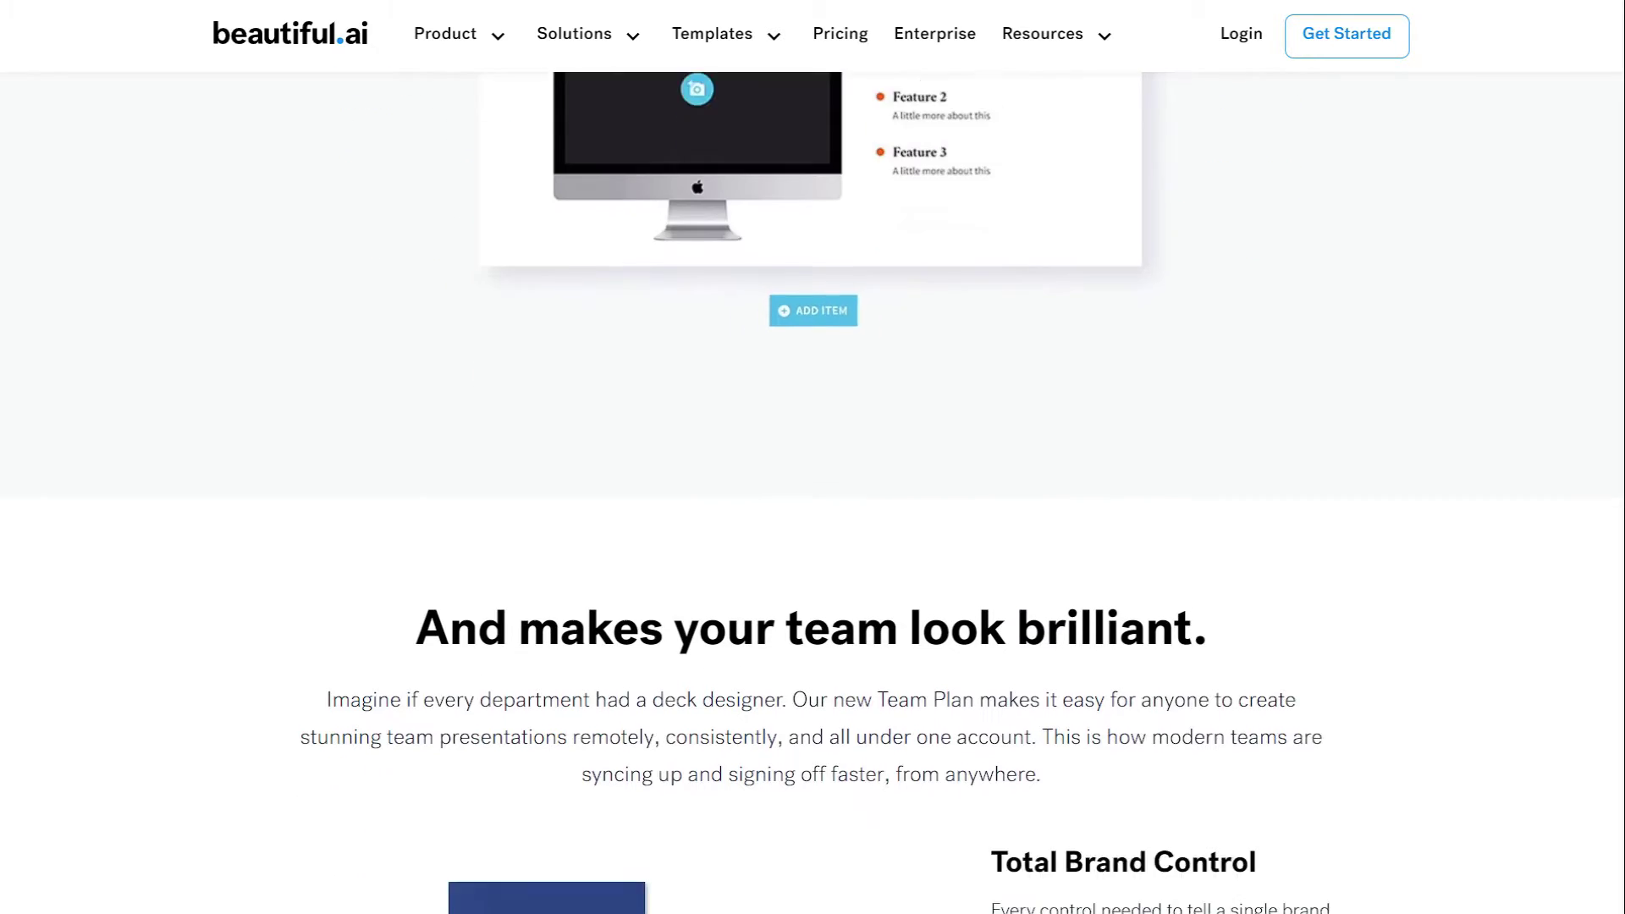
{"action": "scroll", "coordinate": [812, 508], "scroll_direction": "down", "scroll_amount": 5}
{"action": "scroll", "coordinate": [812, 508], "scroll_direction": "down", "scroll_amount": 10}
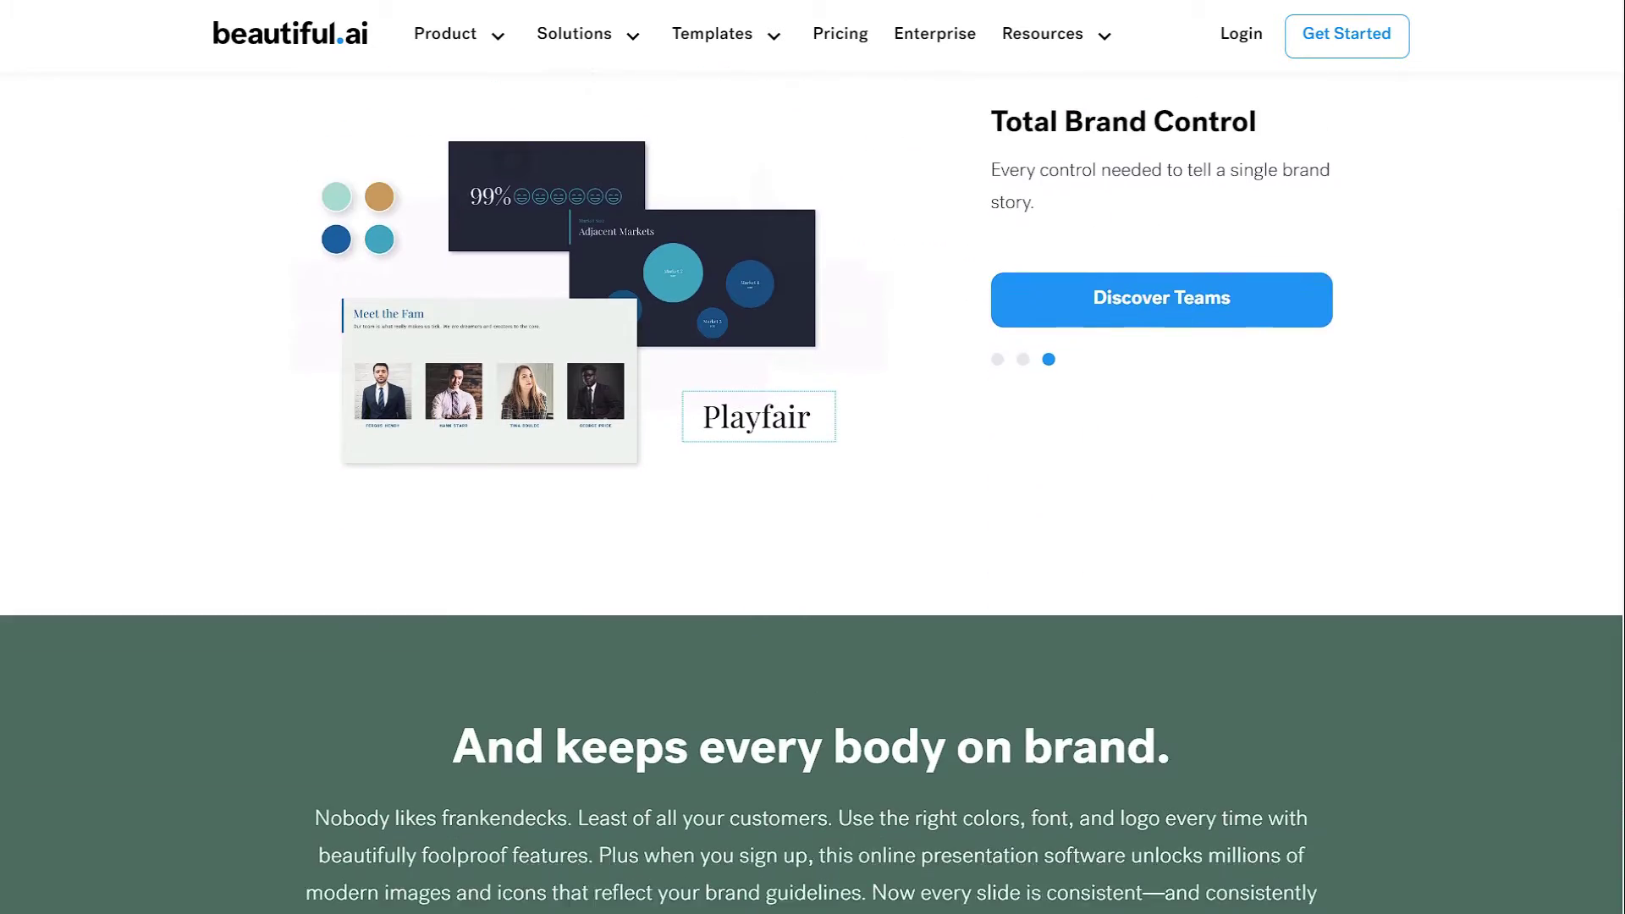
{"action": "scroll", "coordinate": [813, 508], "scroll_direction": "down", "scroll_amount": 8}
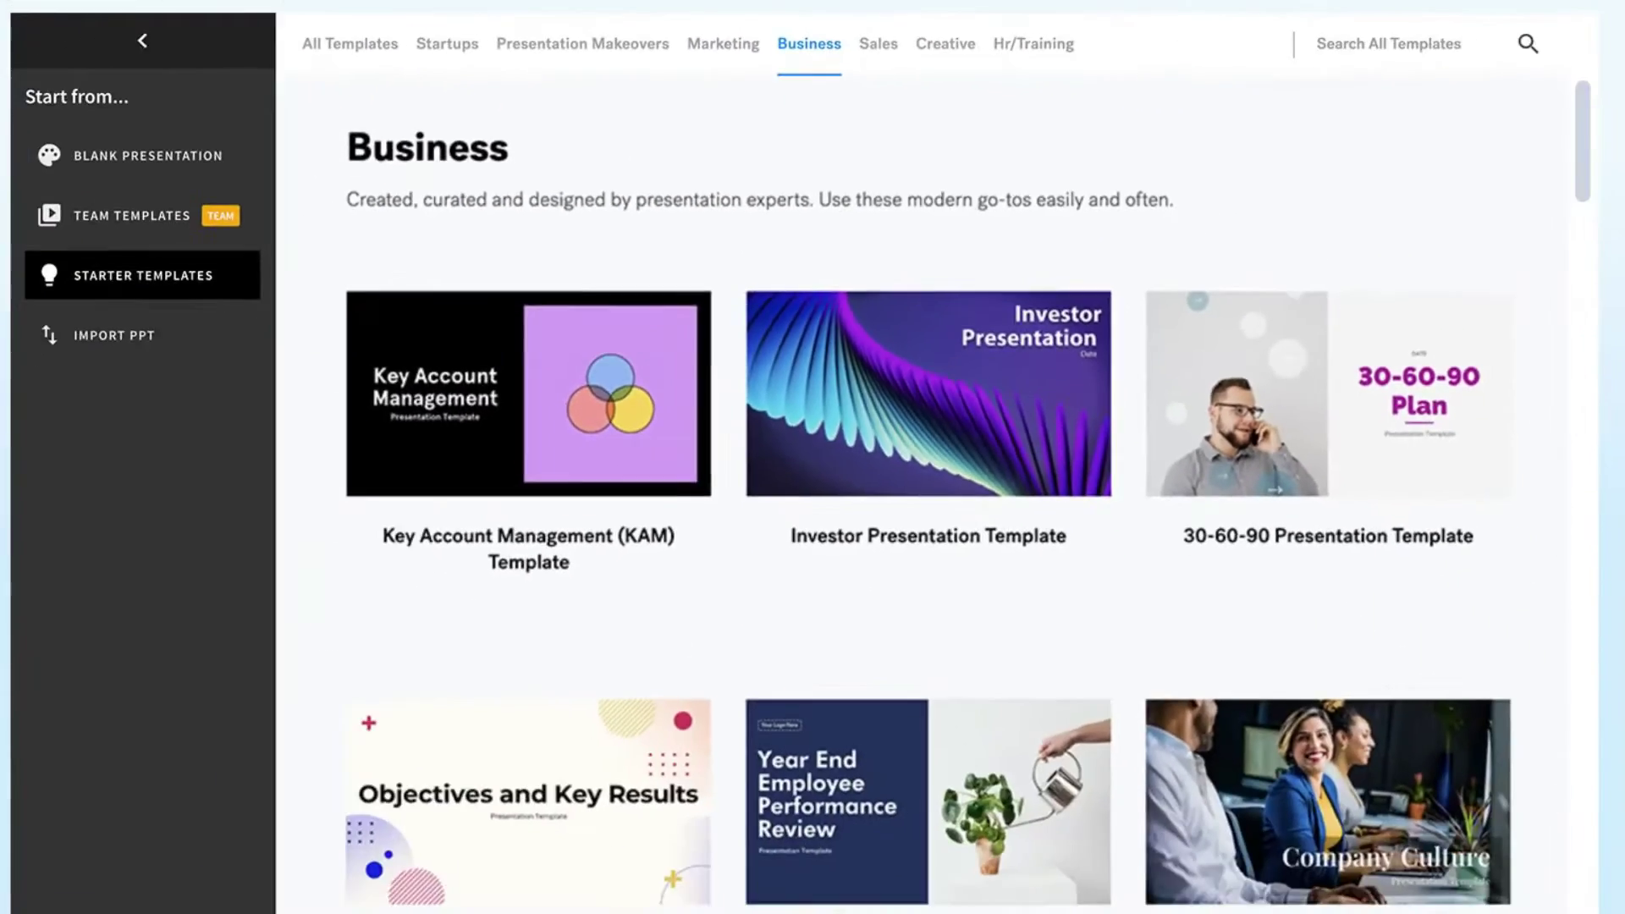
Scroll further down the Beautiful.ai page.
{"action": "scroll", "coordinate": [931, 508], "scroll_direction": "down", "scroll_amount": 10}
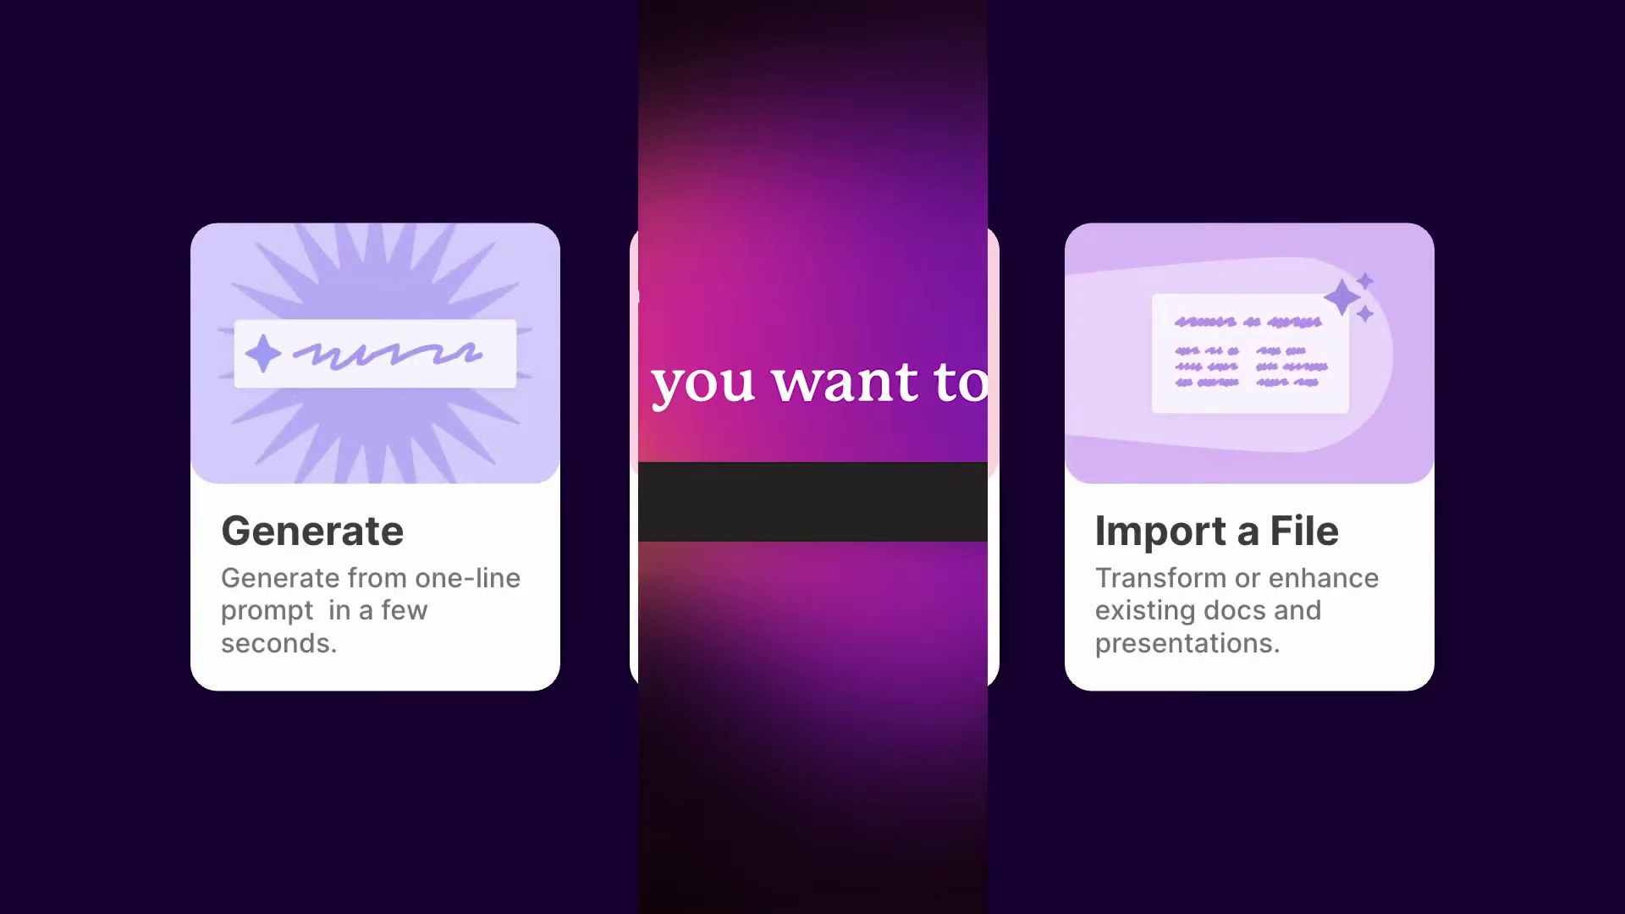
Generate a Gamma deck from the prompt 'A pitch deck for building a colony on Mars'.
{"action": "type", "text": "A pitch deck for building a colony on Mars"}
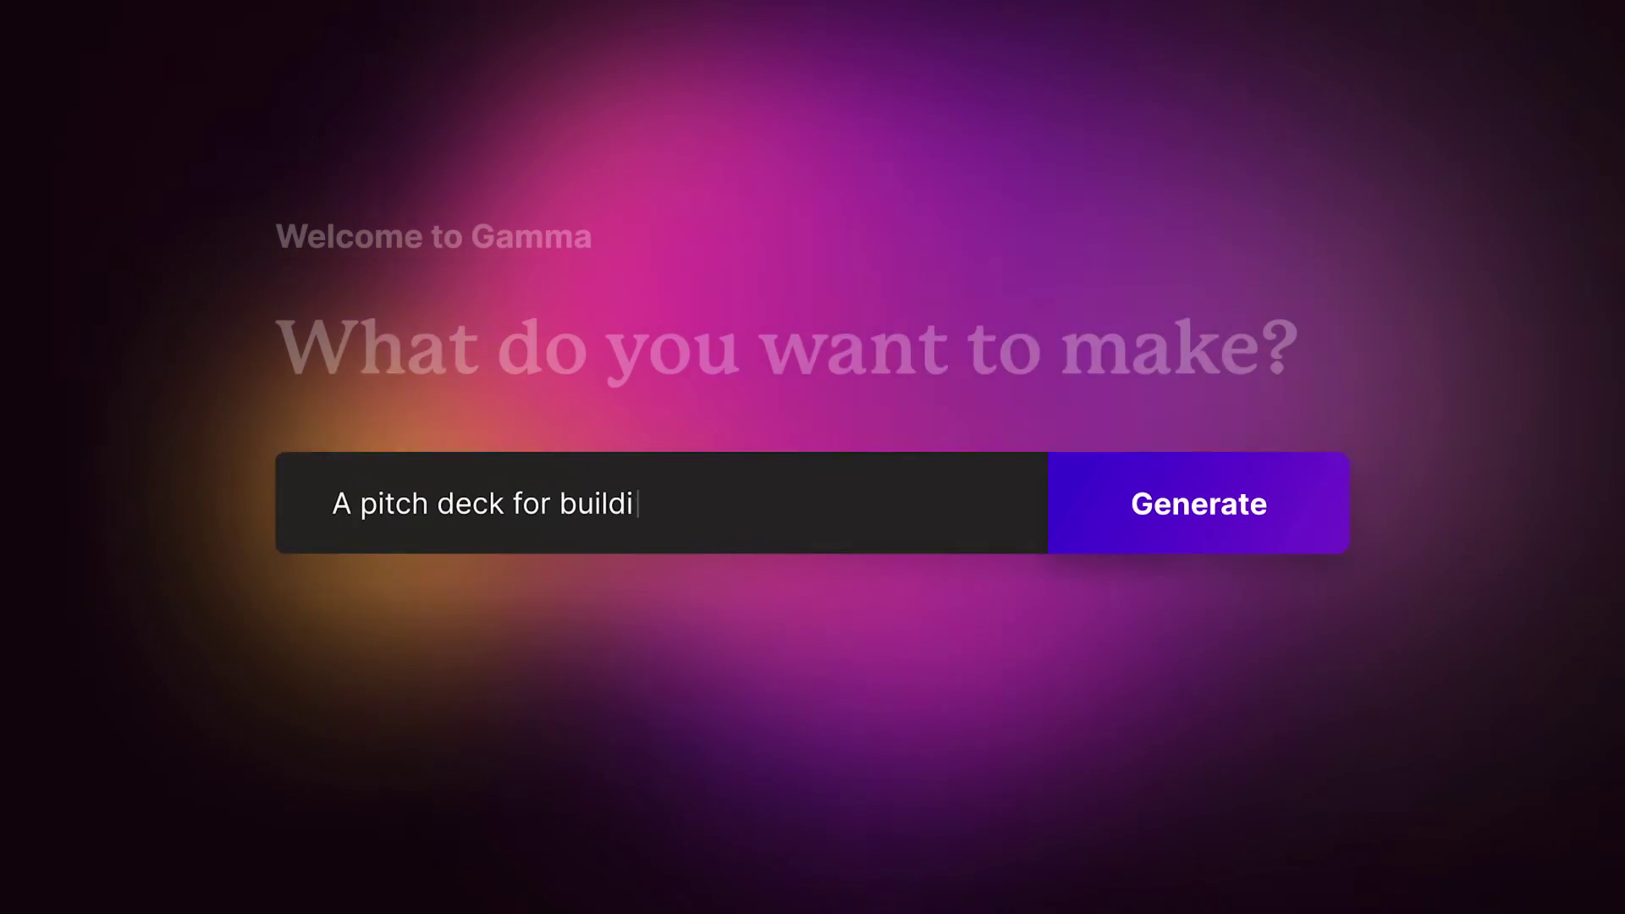
{"action": "left_click", "coordinate": [1252, 546]}
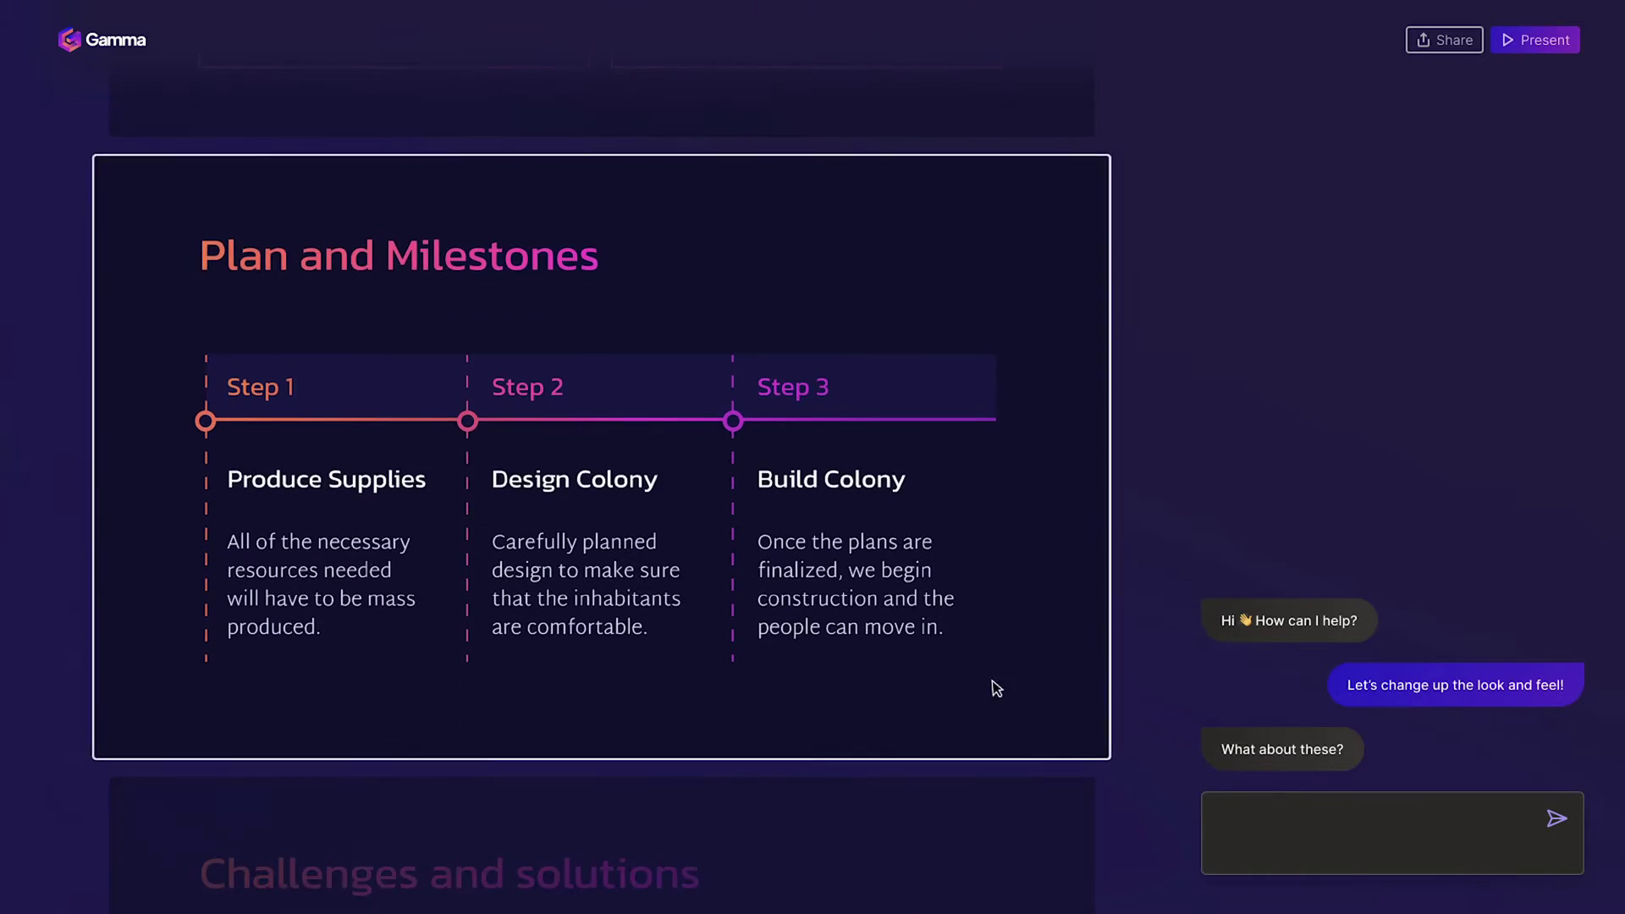
Ask the assistant 'Are there better ways to visualize this?' and apply its three-image layout to Plan and Milestones.
{"action": "left_click", "coordinate": [1218, 810]}
{"action": "type", "text": "Are "}
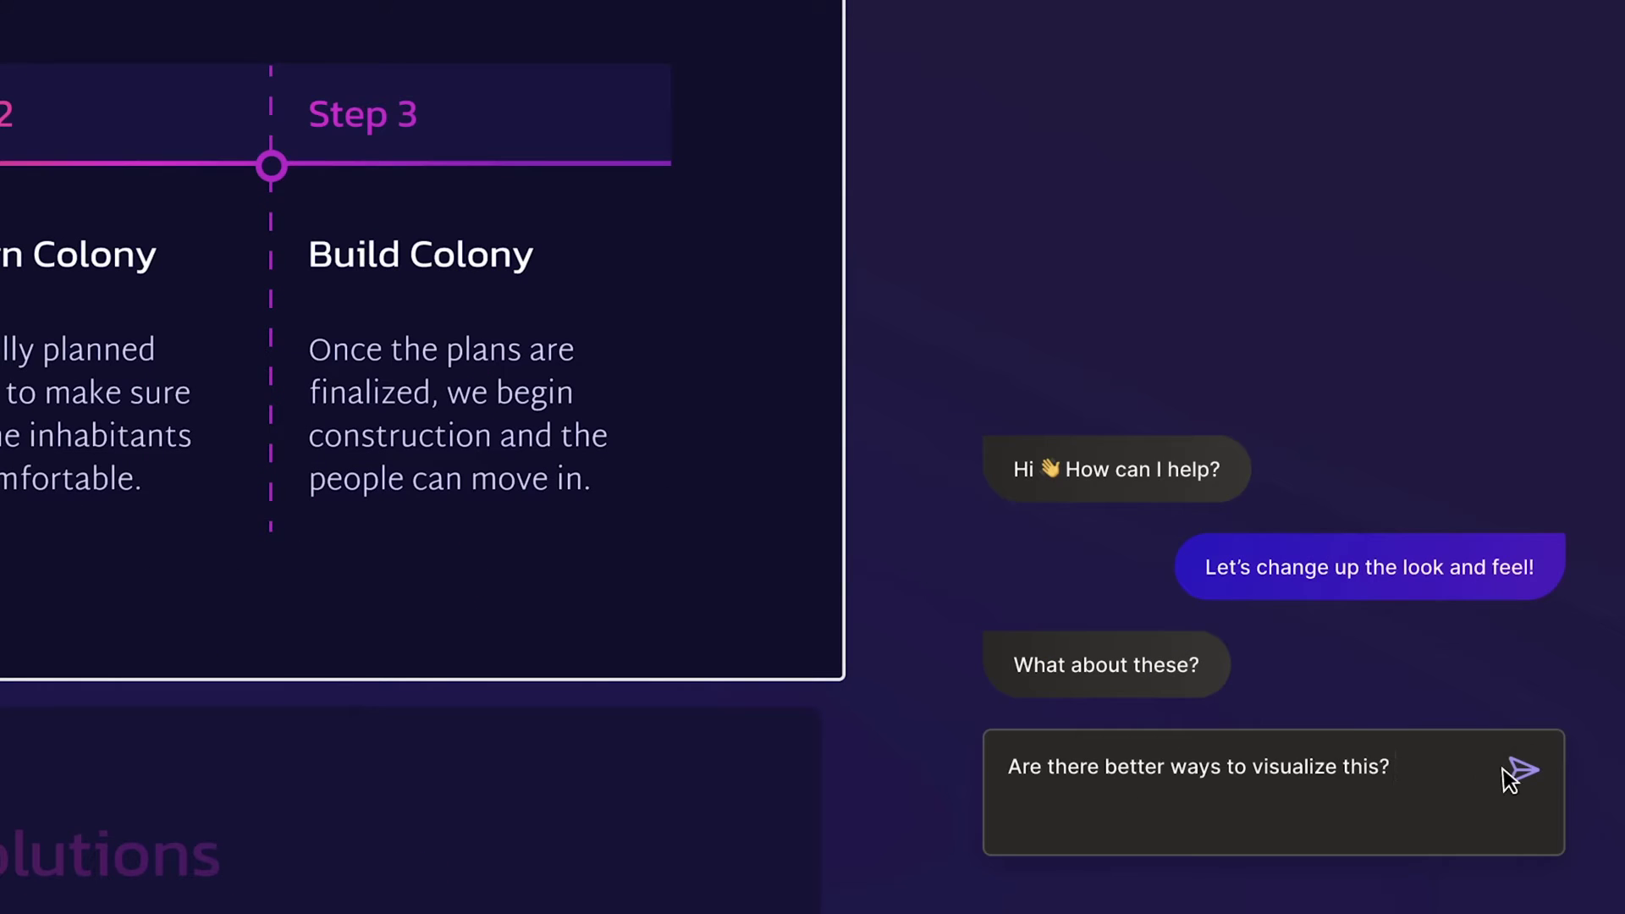
{"action": "type", "text": "there better ways to visualize this?"}
{"action": "key", "text": "Return"}
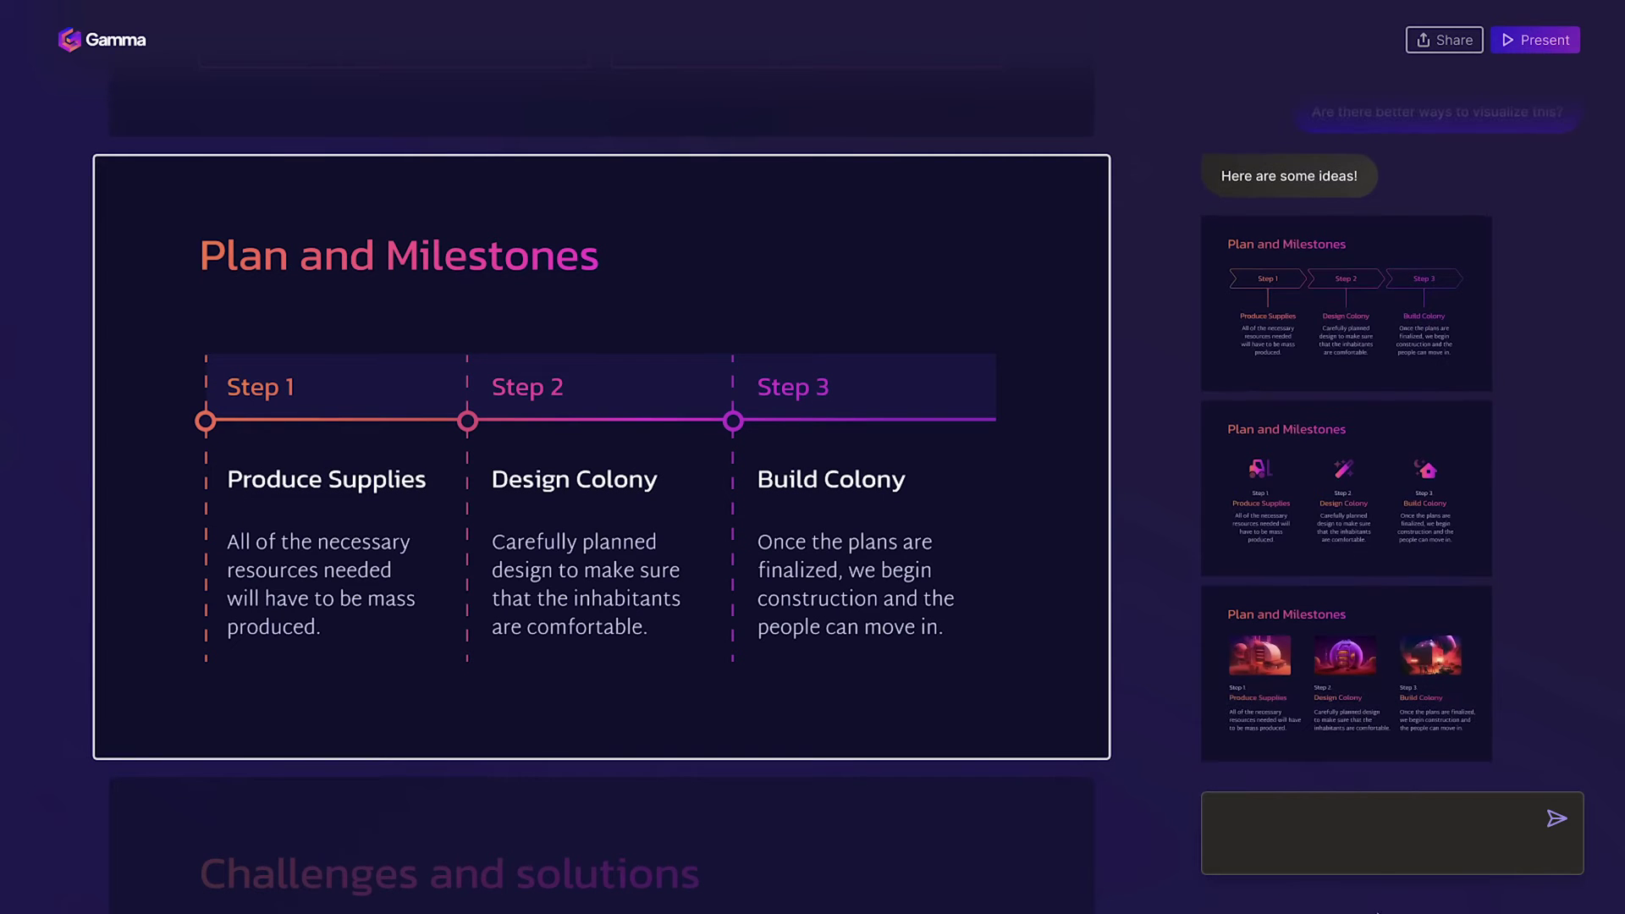
{"action": "left_click", "coordinate": [1445, 721]}
{"action": "scroll", "coordinate": [601, 457], "scroll_direction": "down", "scroll_amount": 5}
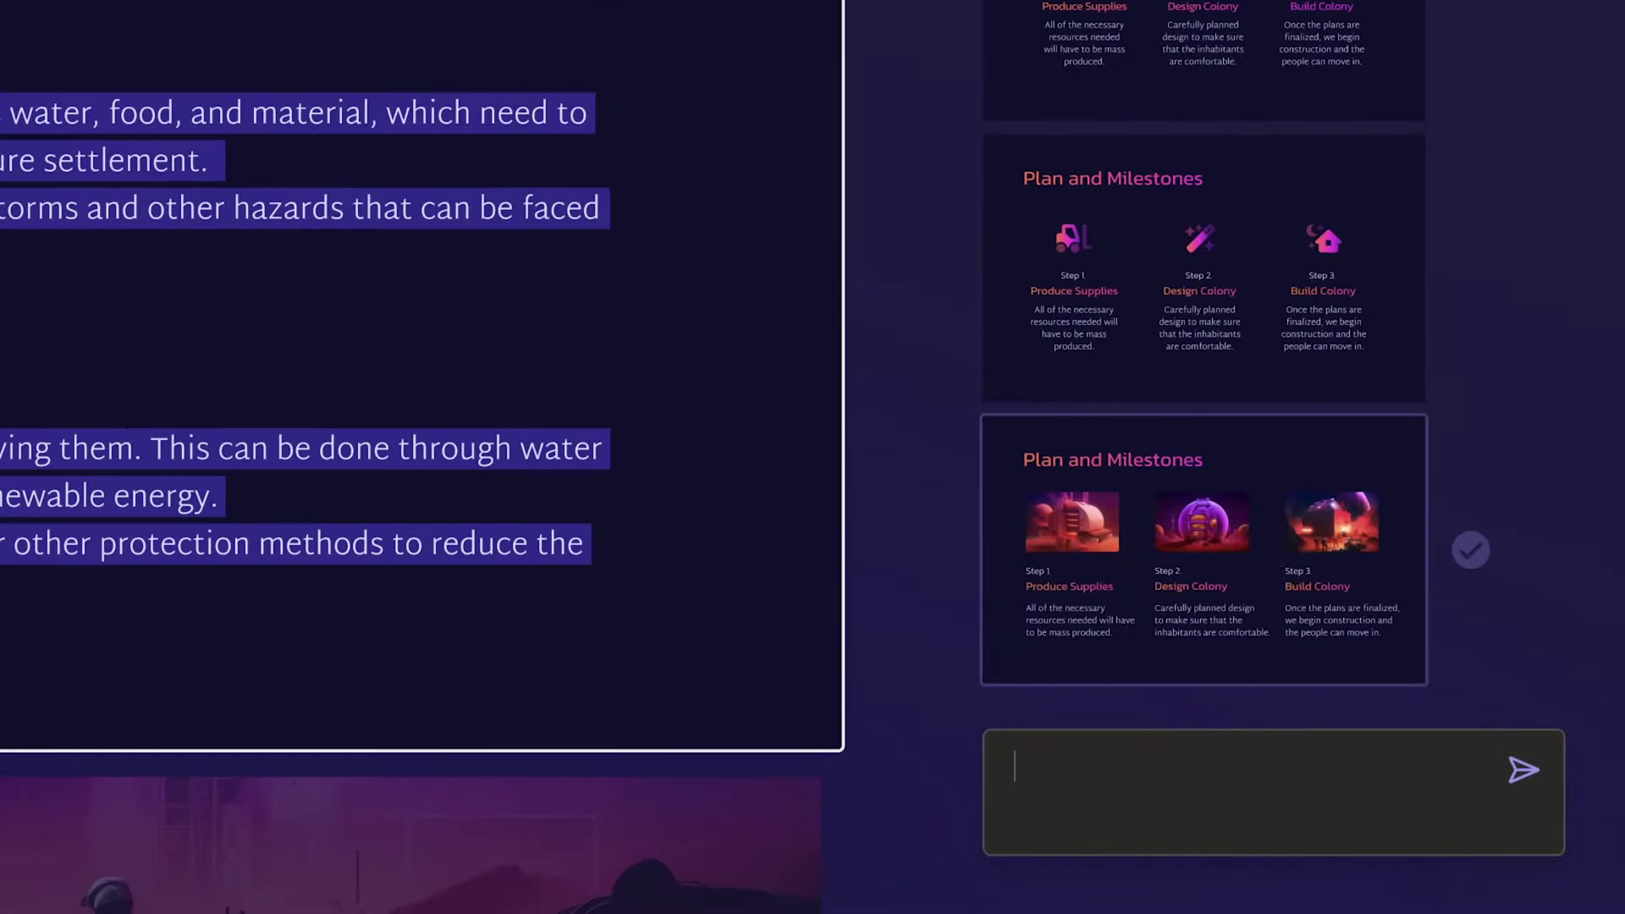
{"action": "left_click", "coordinate": [1522, 770]}
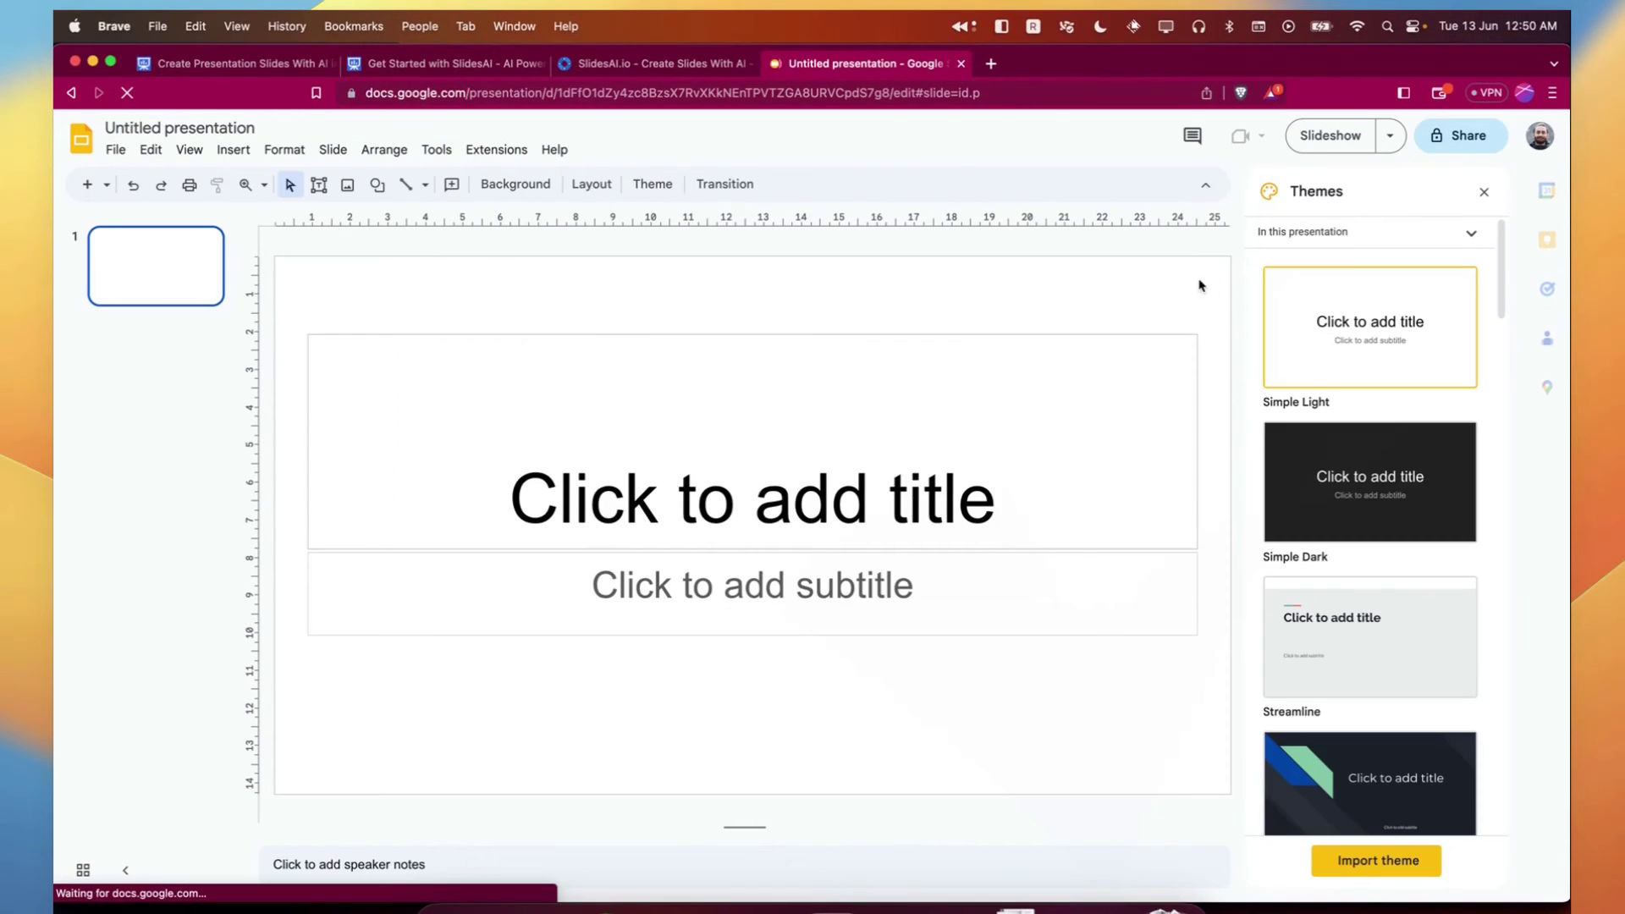
Close the Themes panel and launch SlidesAI.io's Generate Slides from the Extensions menu.
{"action": "left_click", "coordinate": [1484, 193]}
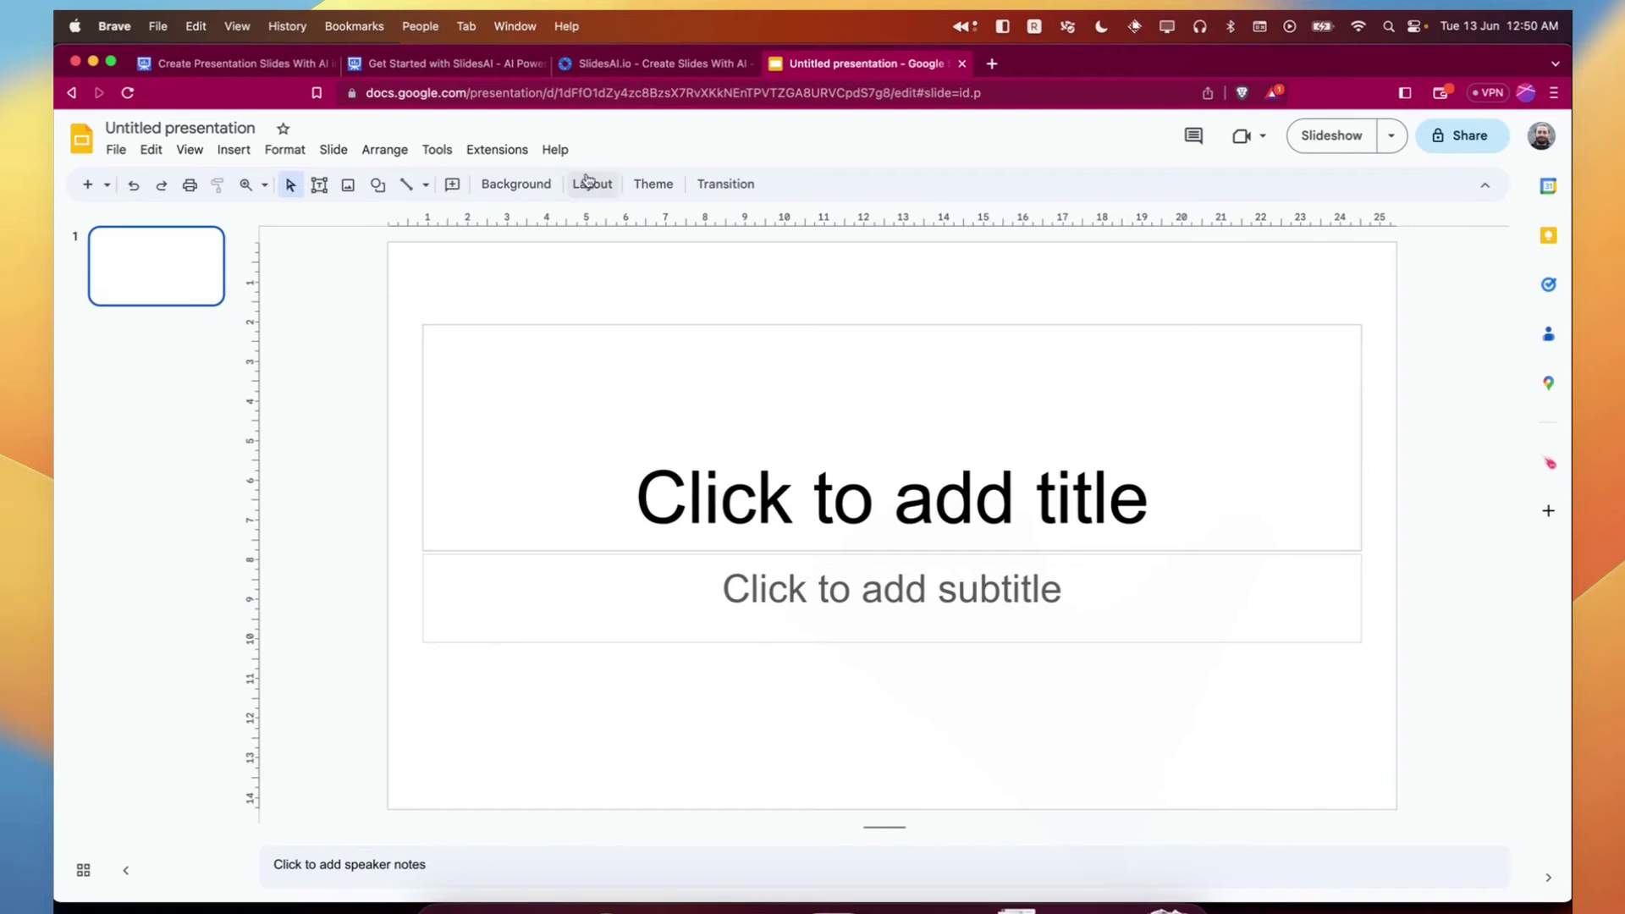
{"action": "left_click", "coordinate": [497, 149]}
{"action": "mouse_move", "coordinate": [573, 255]}
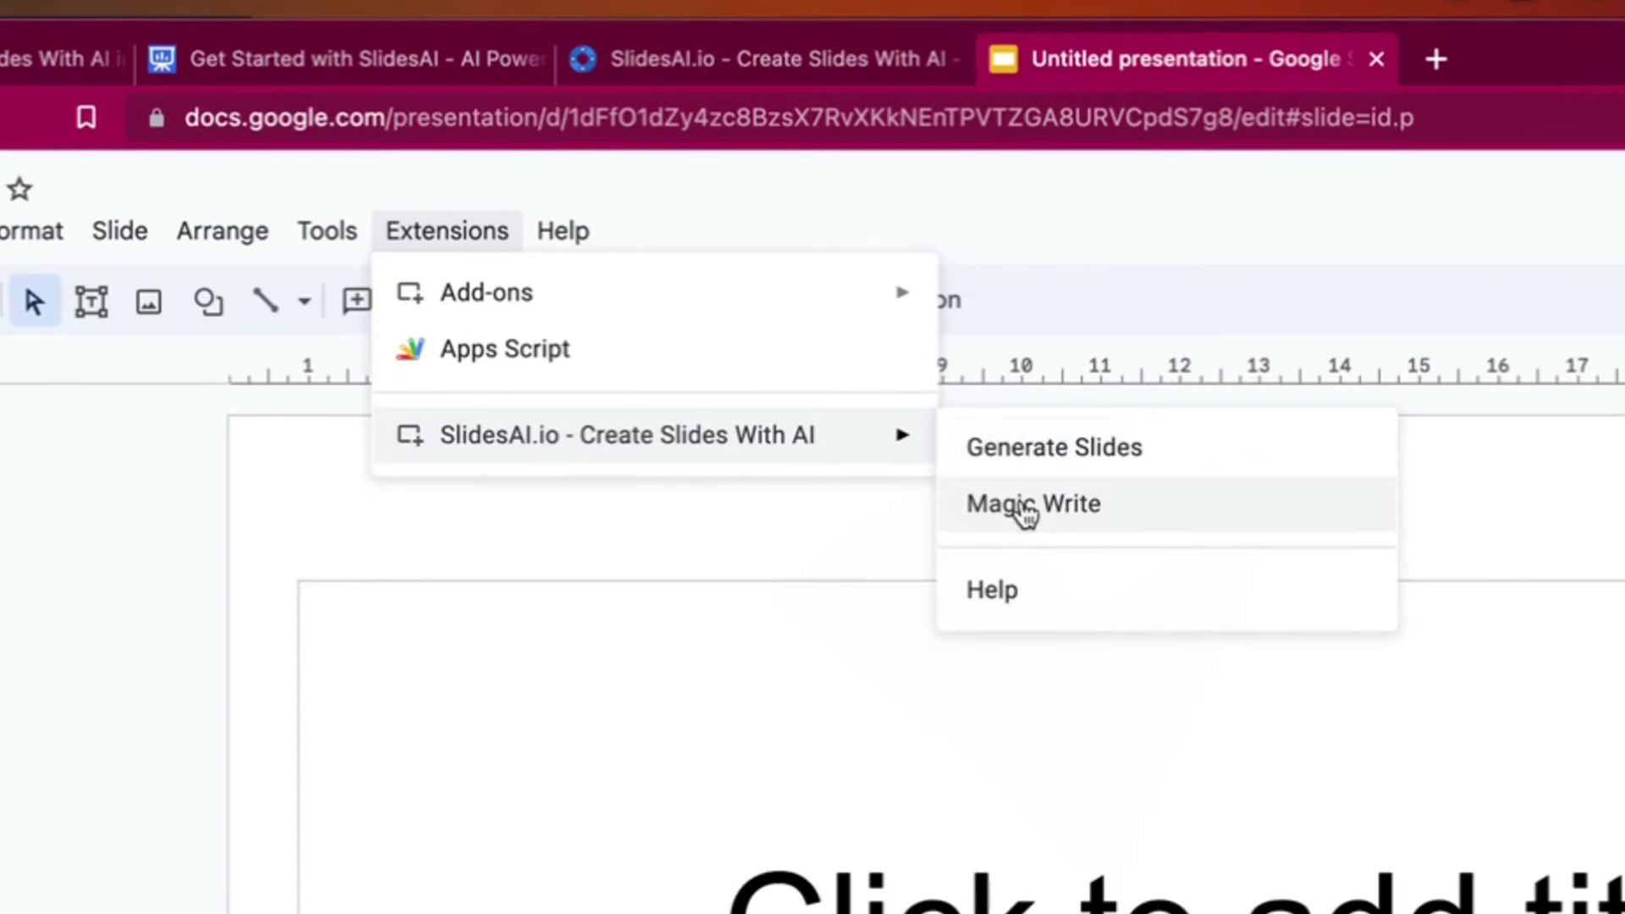
{"action": "left_click", "coordinate": [1091, 448]}
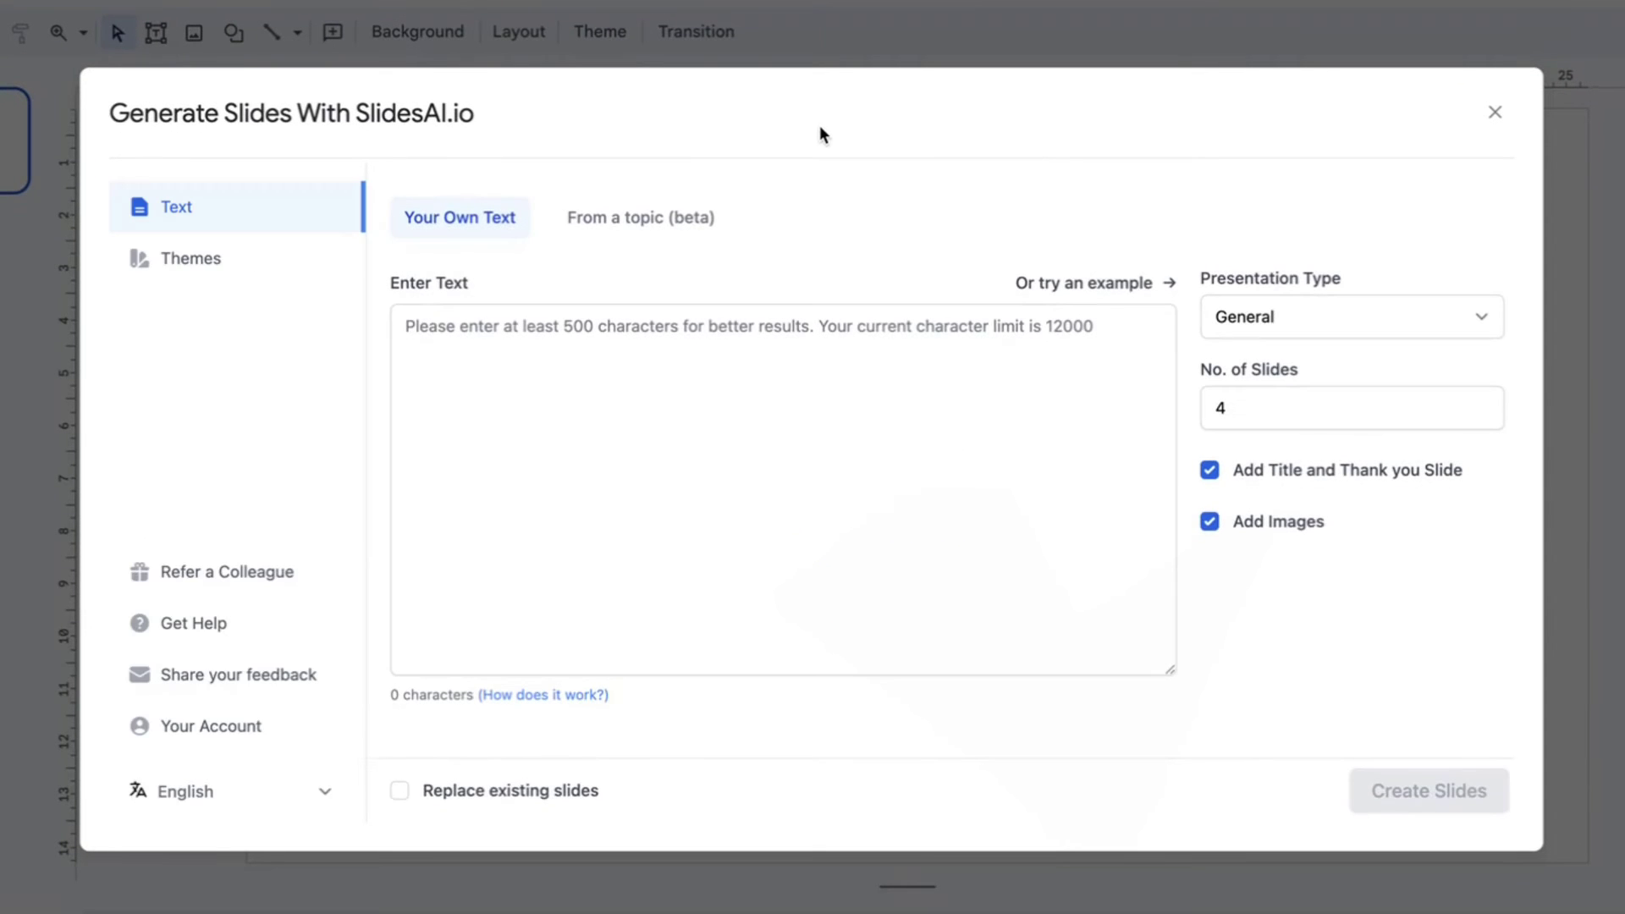
Choose the Modern Monochrome Dark theme for the SlidesAI deck.
{"action": "left_click", "coordinate": [585, 410]}
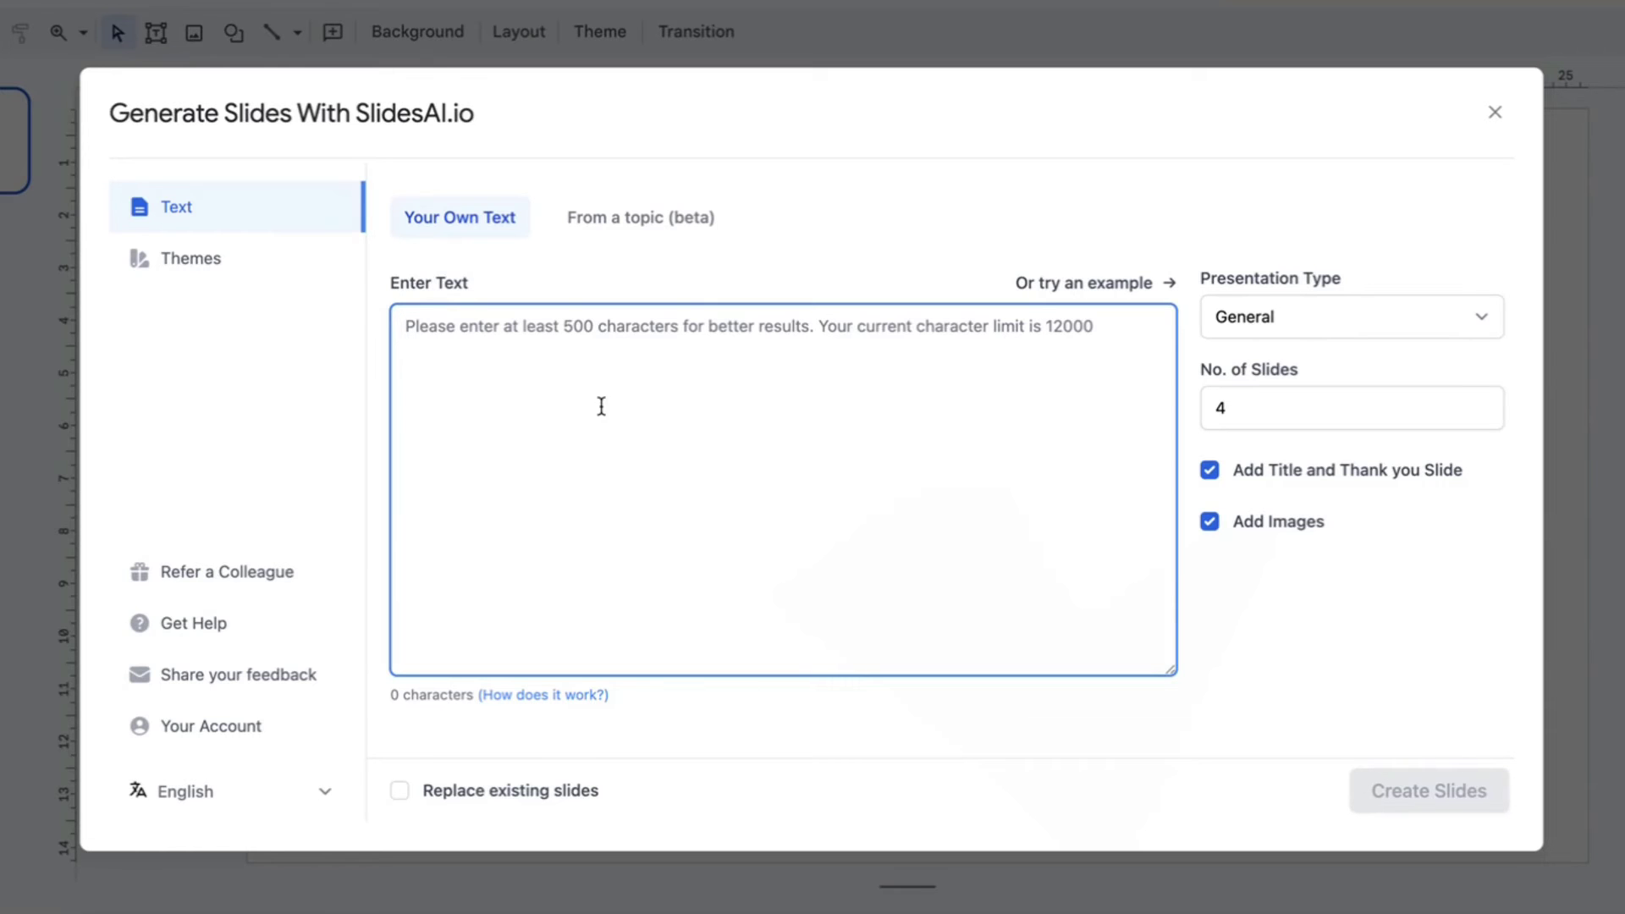
{"action": "left_click", "coordinate": [240, 250]}
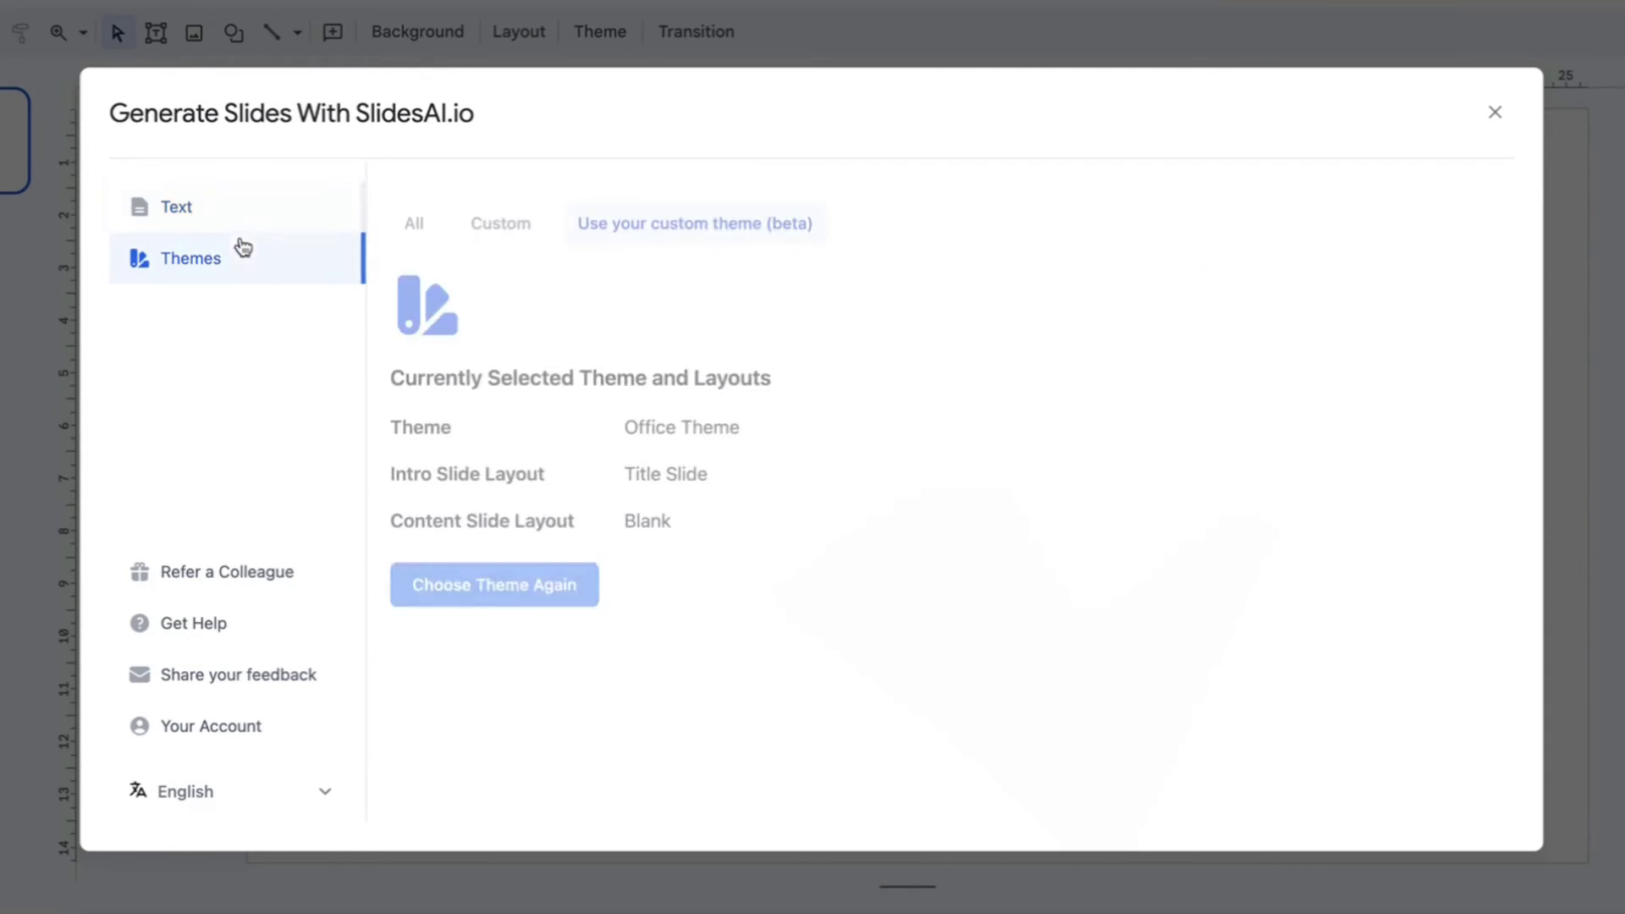
{"action": "left_click", "coordinate": [414, 217]}
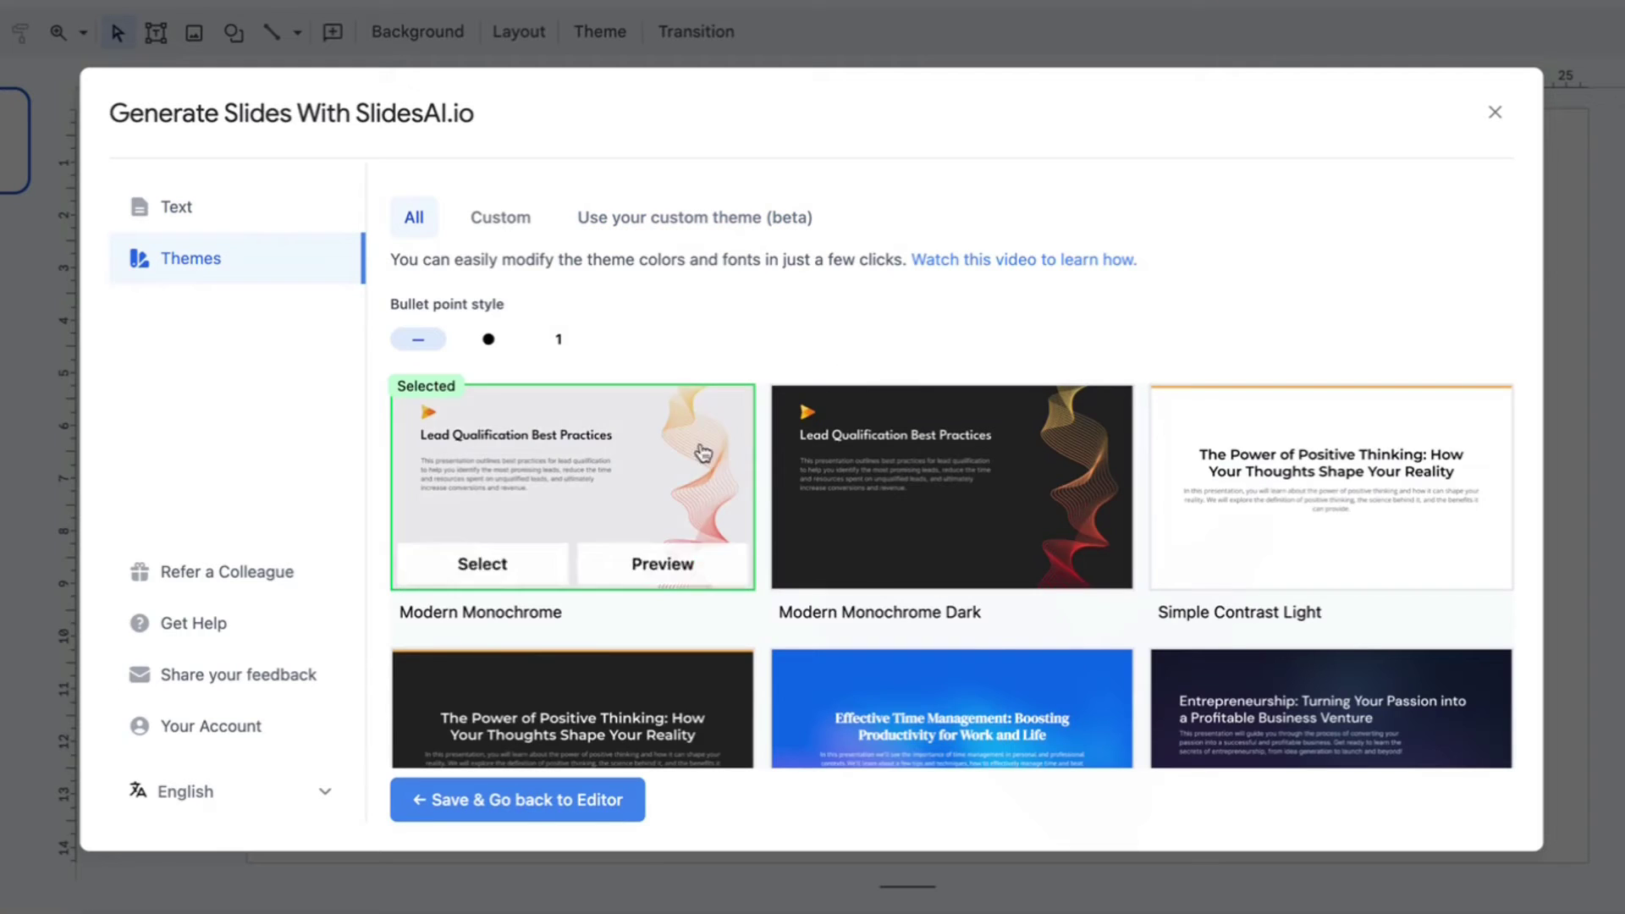
{"action": "scroll", "coordinate": [1269, 508], "scroll_direction": "down", "scroll_amount": 2}
{"action": "scroll", "coordinate": [893, 401], "scroll_direction": "up", "scroll_amount": 2}
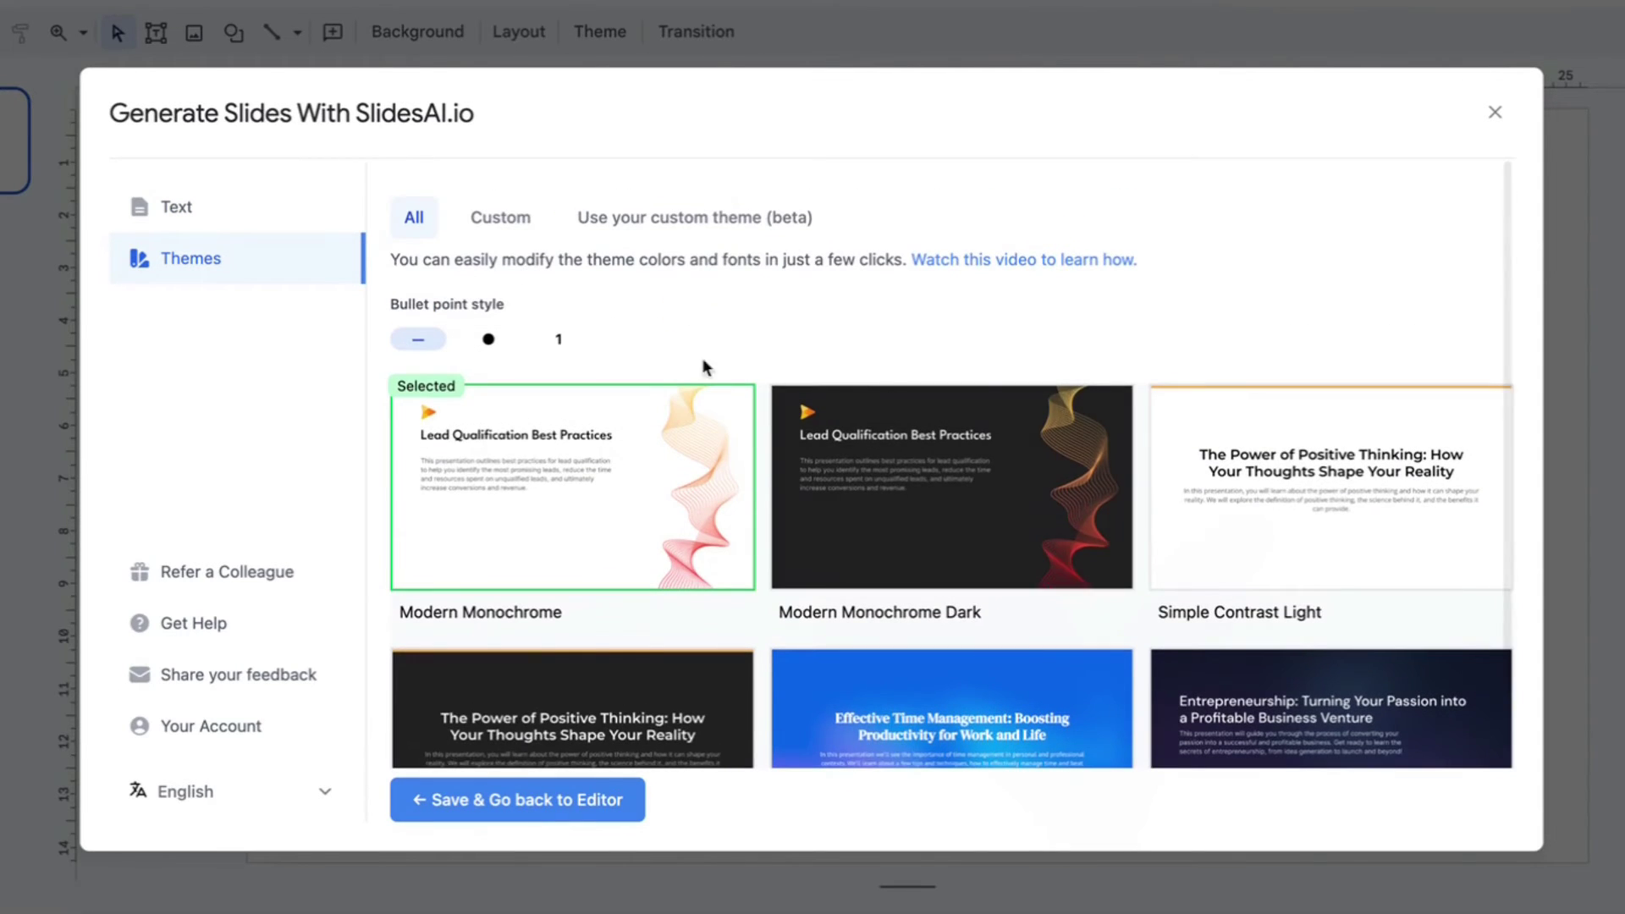
{"action": "scroll", "coordinate": [1259, 479], "scroll_direction": "down", "scroll_amount": 3}
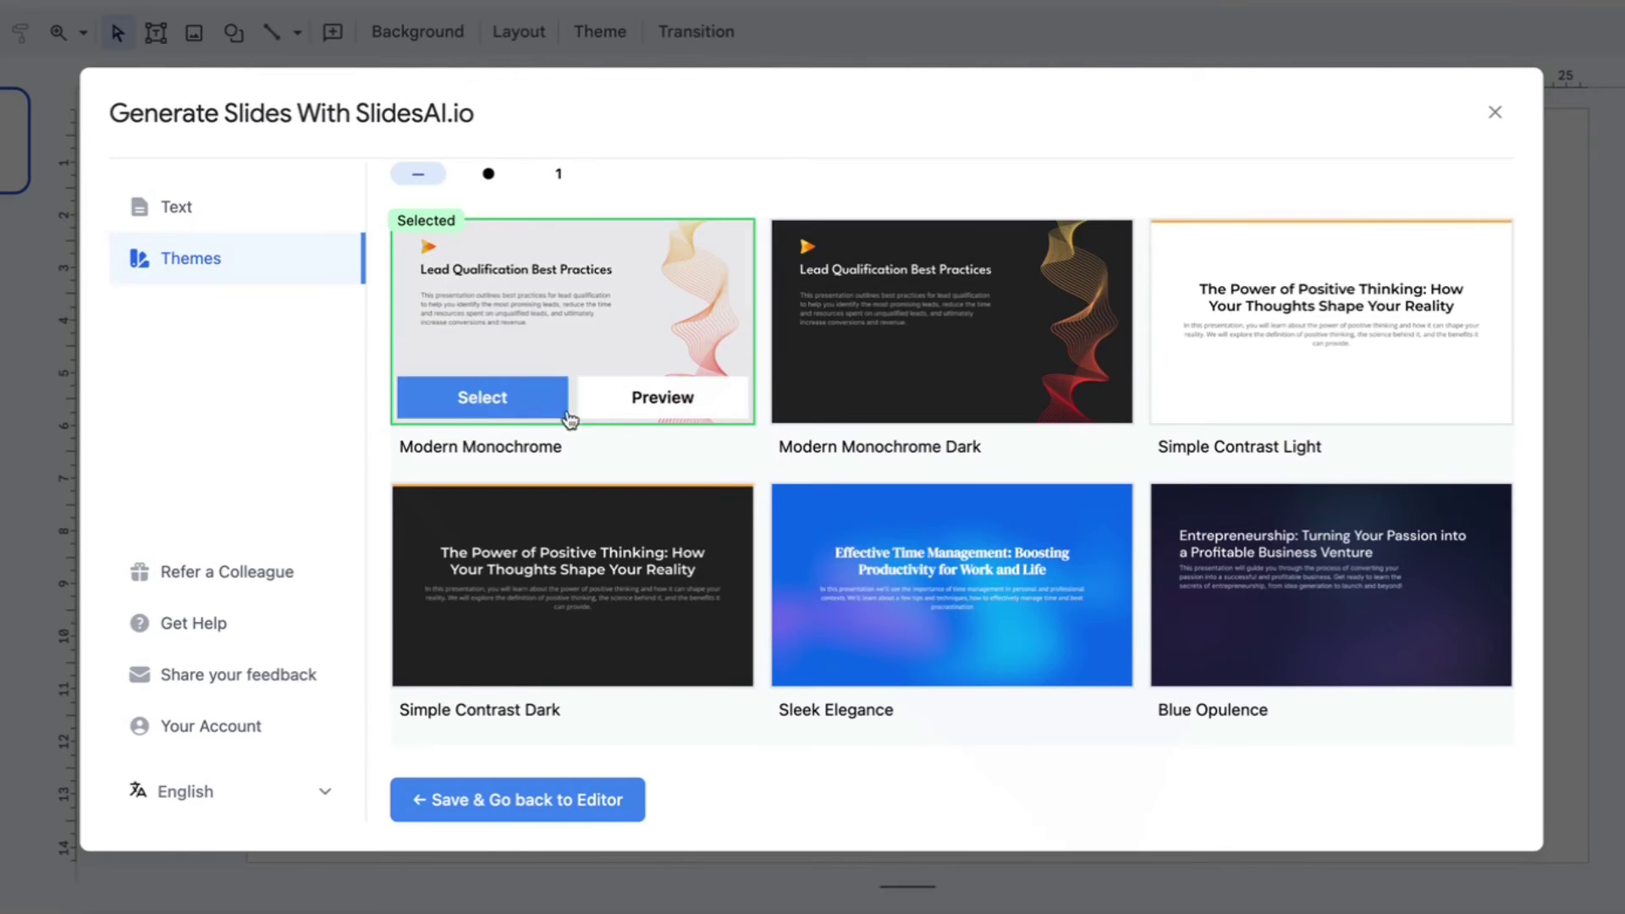
{"action": "left_click", "coordinate": [860, 395]}
{"action": "scroll", "coordinate": [1008, 486], "scroll_direction": "up", "scroll_amount": 3}
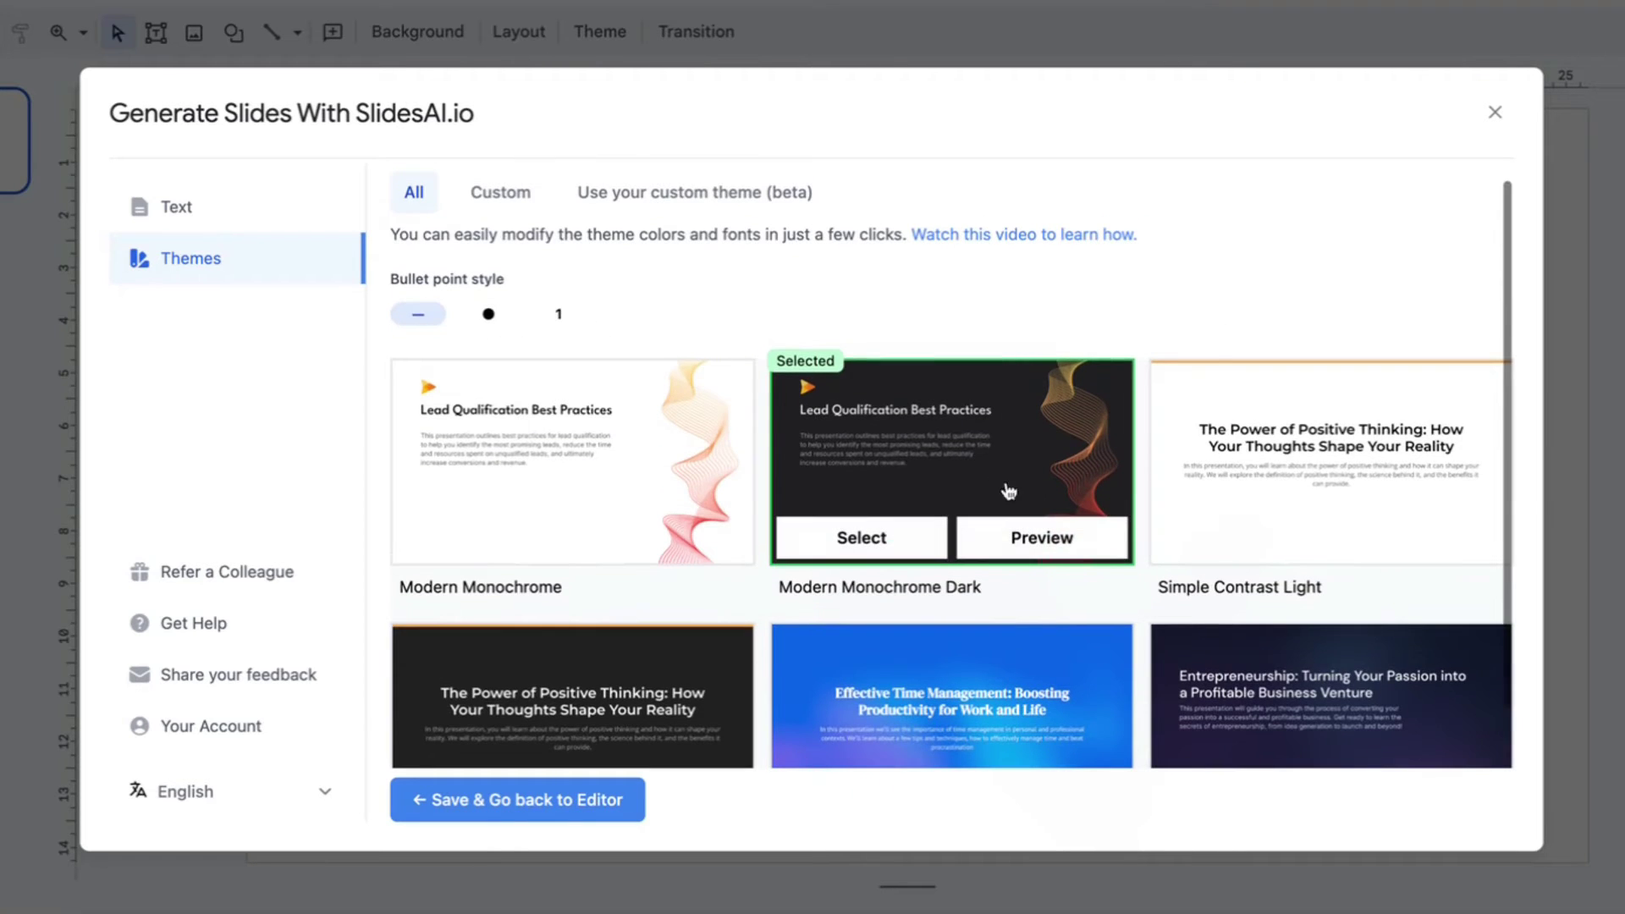
Fill in The Future of Transport example text and create the 8 educational slides.
{"action": "left_click", "coordinate": [262, 210]}
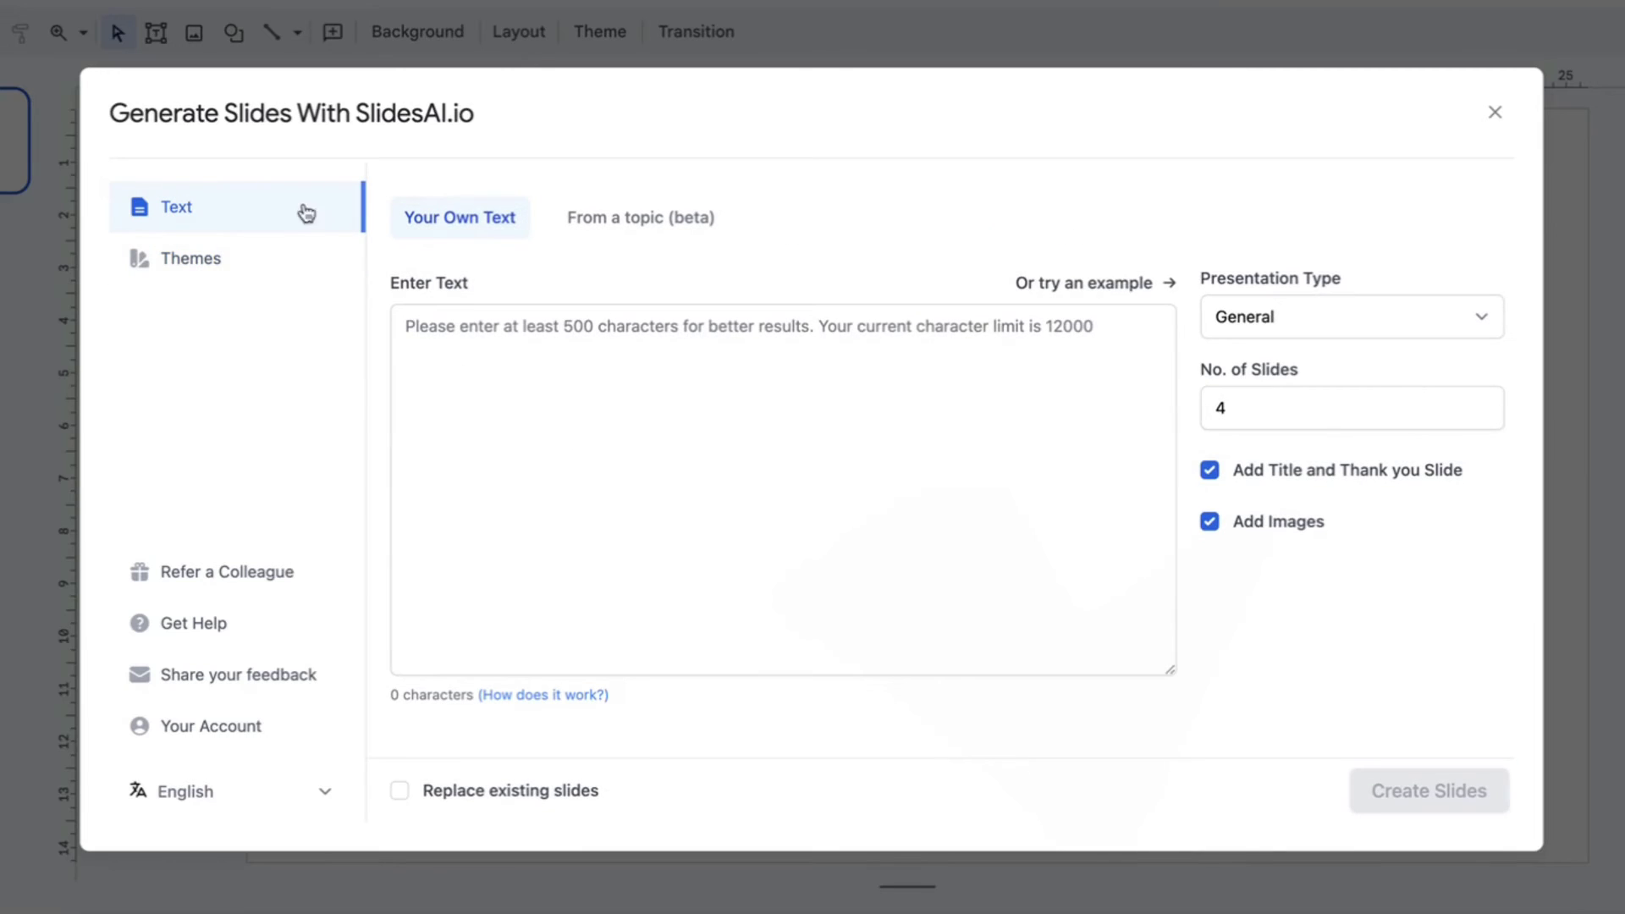
{"action": "left_click", "coordinate": [1078, 288]}
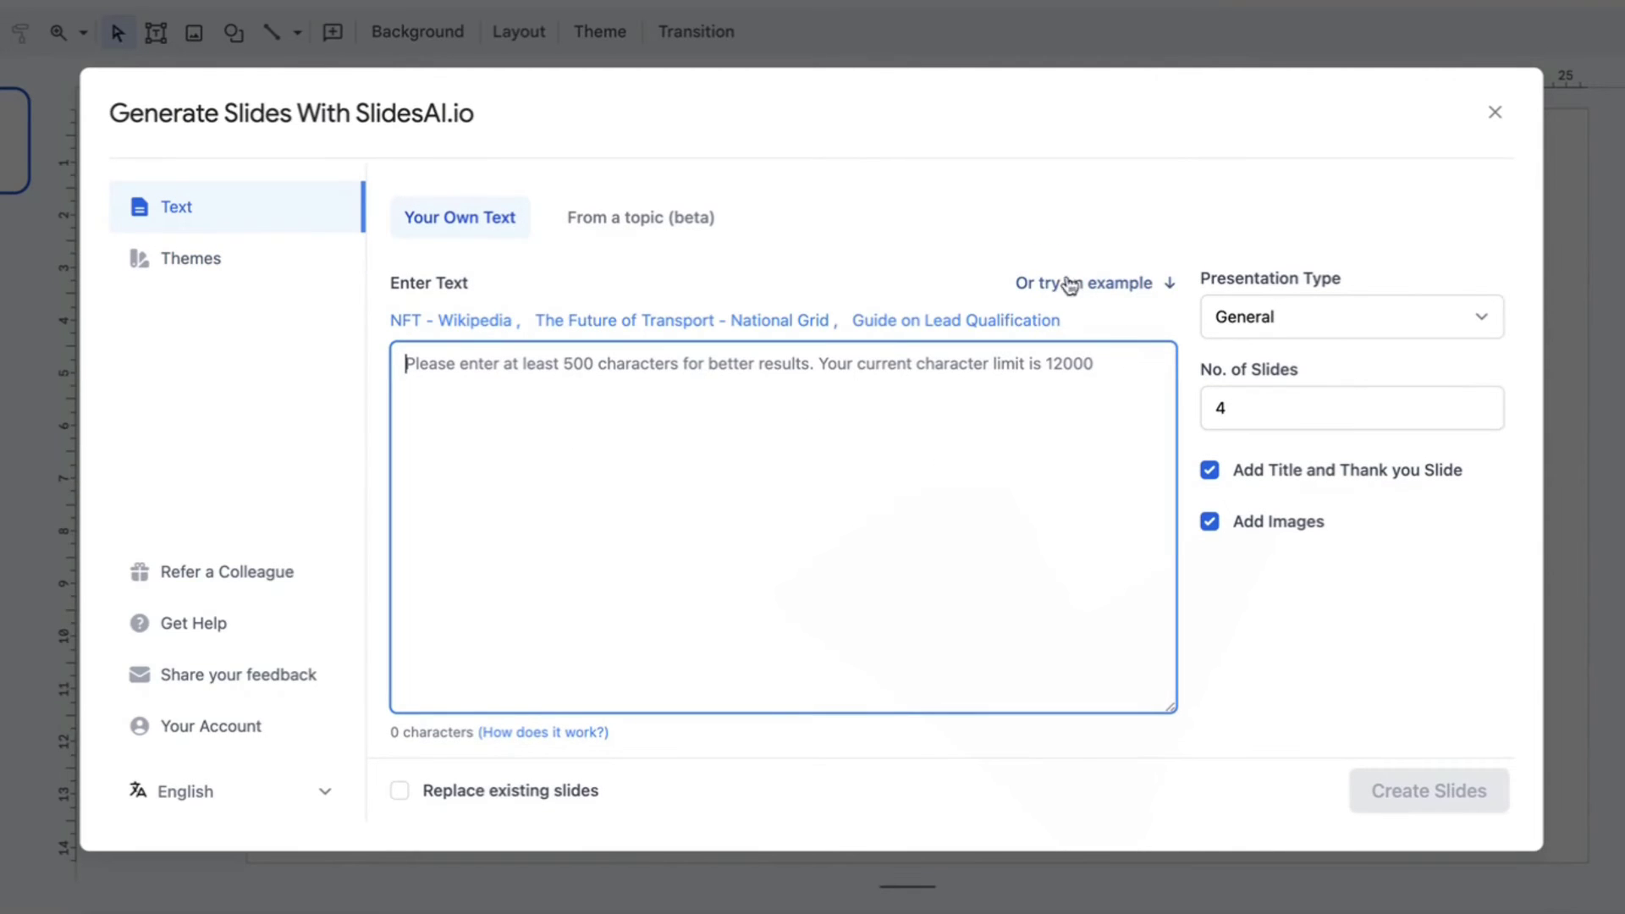
{"action": "left_click", "coordinate": [643, 330]}
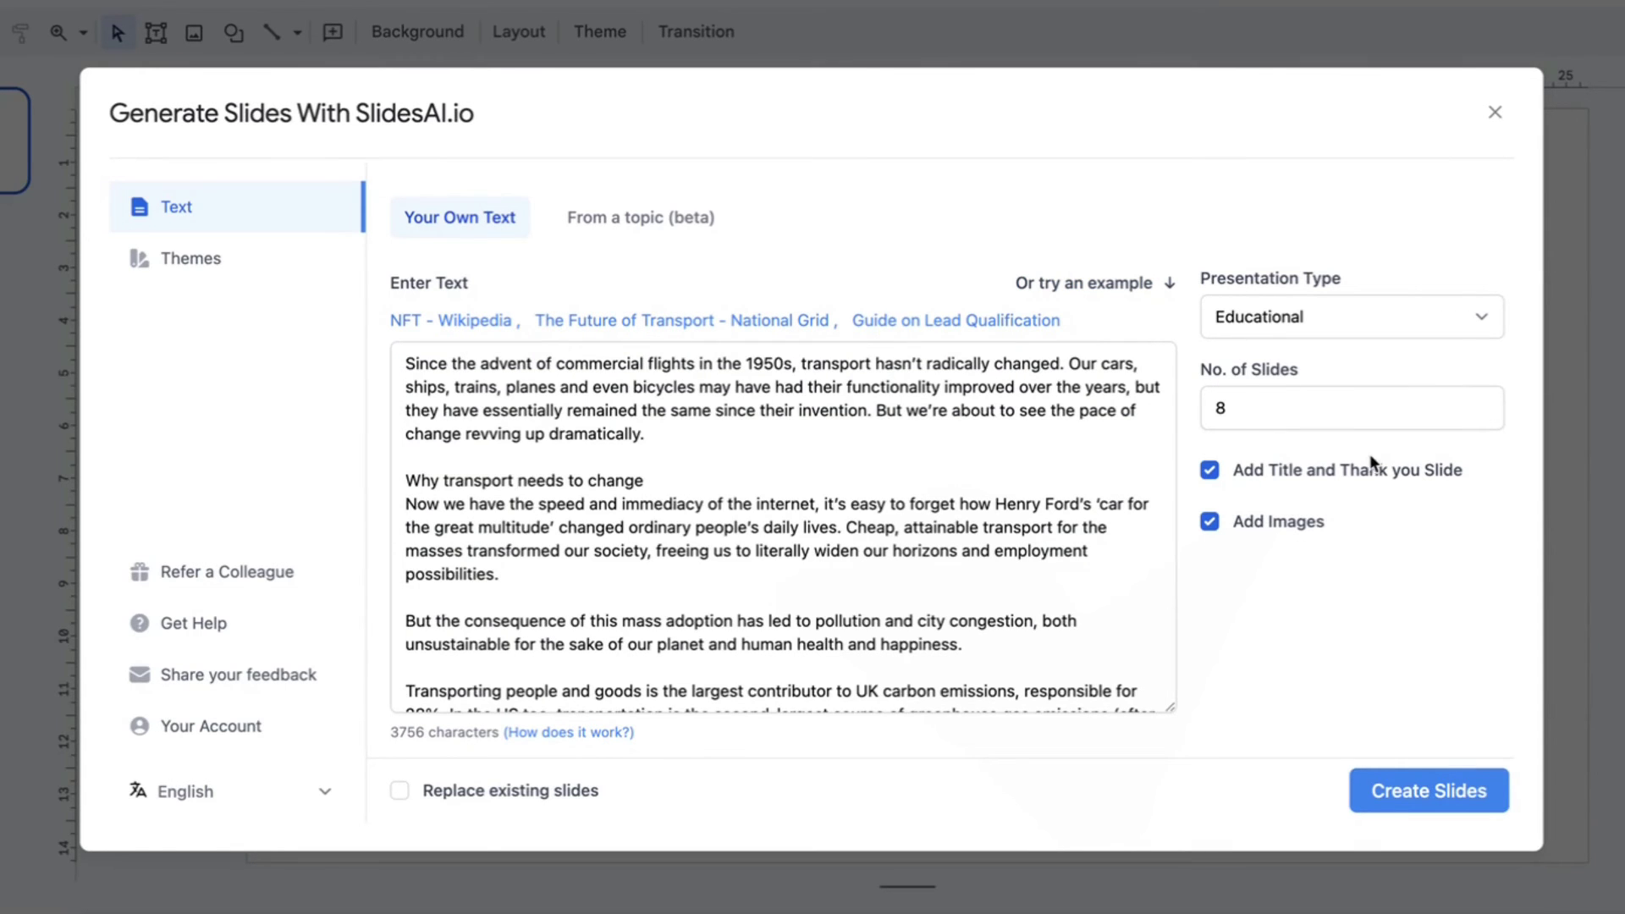
{"action": "scroll", "coordinate": [734, 540], "scroll_direction": "down", "scroll_amount": 2}
{"action": "scroll", "coordinate": [734, 539], "scroll_direction": "up", "scroll_amount": 2}
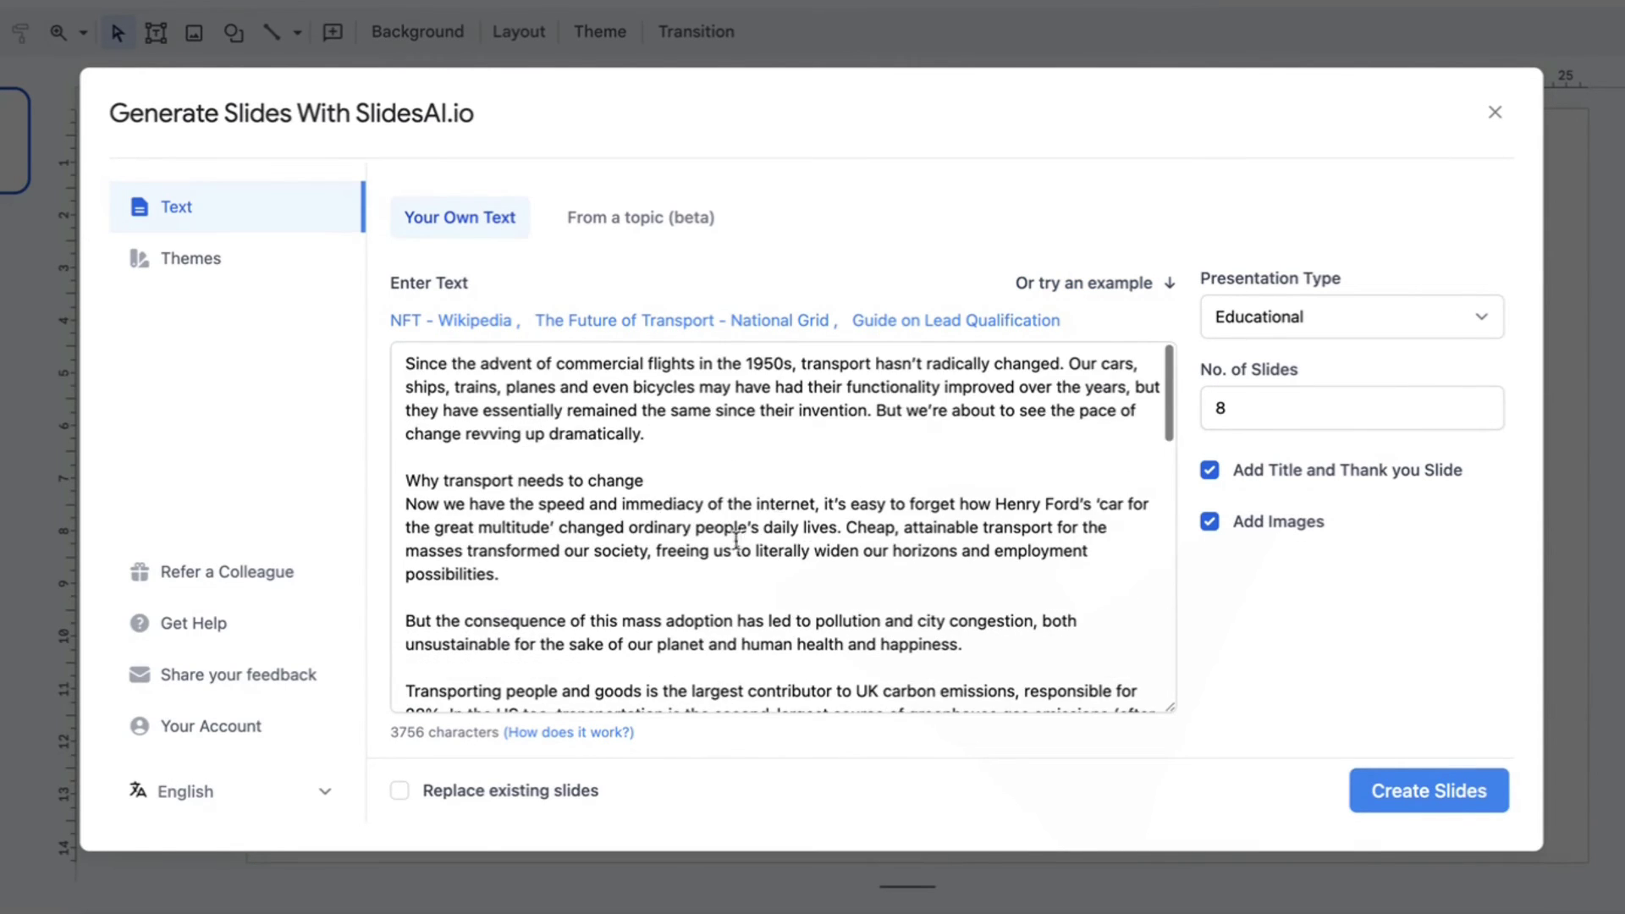
{"action": "left_click", "coordinate": [1392, 808]}
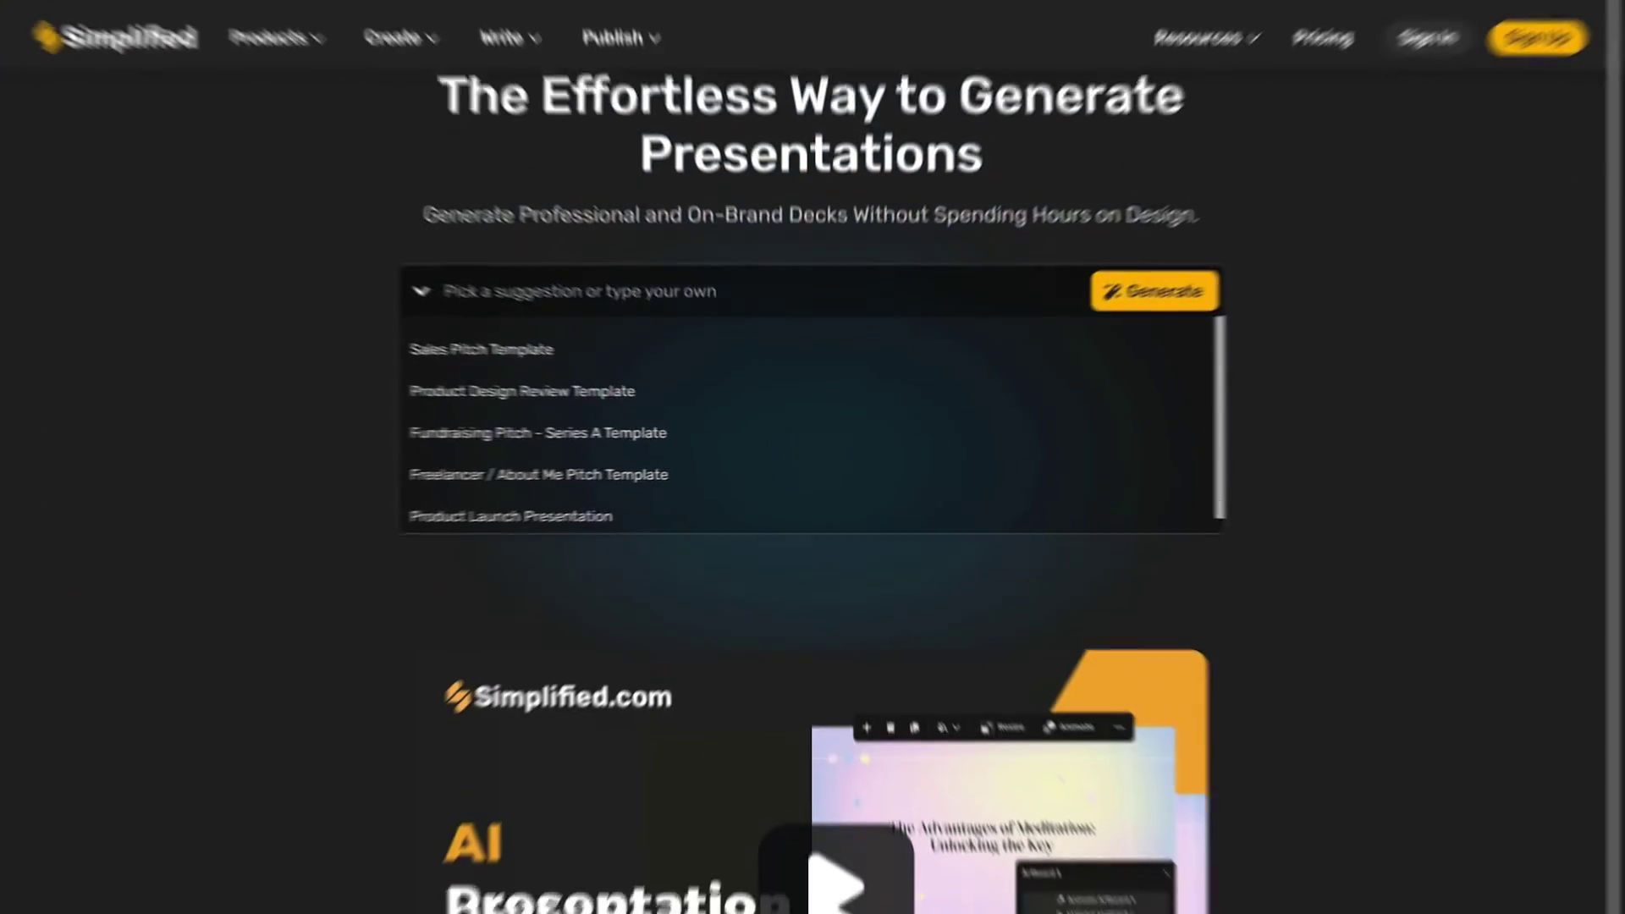
Scroll down through Simplified's AI Presentation Maker landing page.
{"action": "scroll", "coordinate": [812, 457], "scroll_direction": "down", "scroll_amount": 5}
{"action": "scroll", "coordinate": [813, 457], "scroll_direction": "down", "scroll_amount": 7}
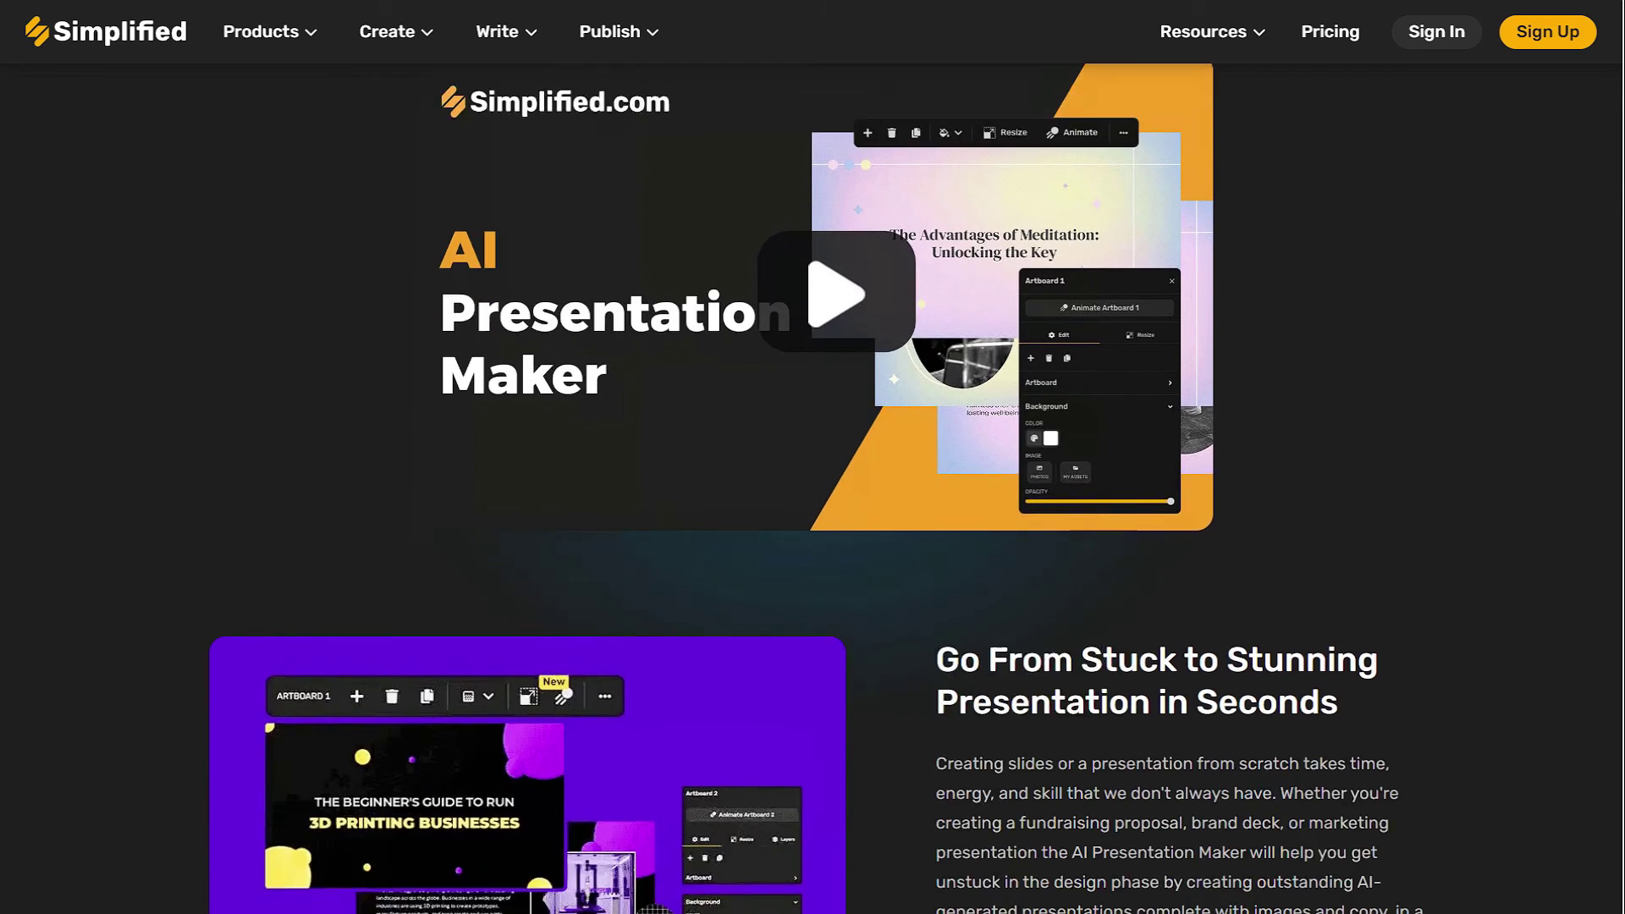
{"action": "scroll", "coordinate": [812, 457], "scroll_direction": "down", "scroll_amount": 5}
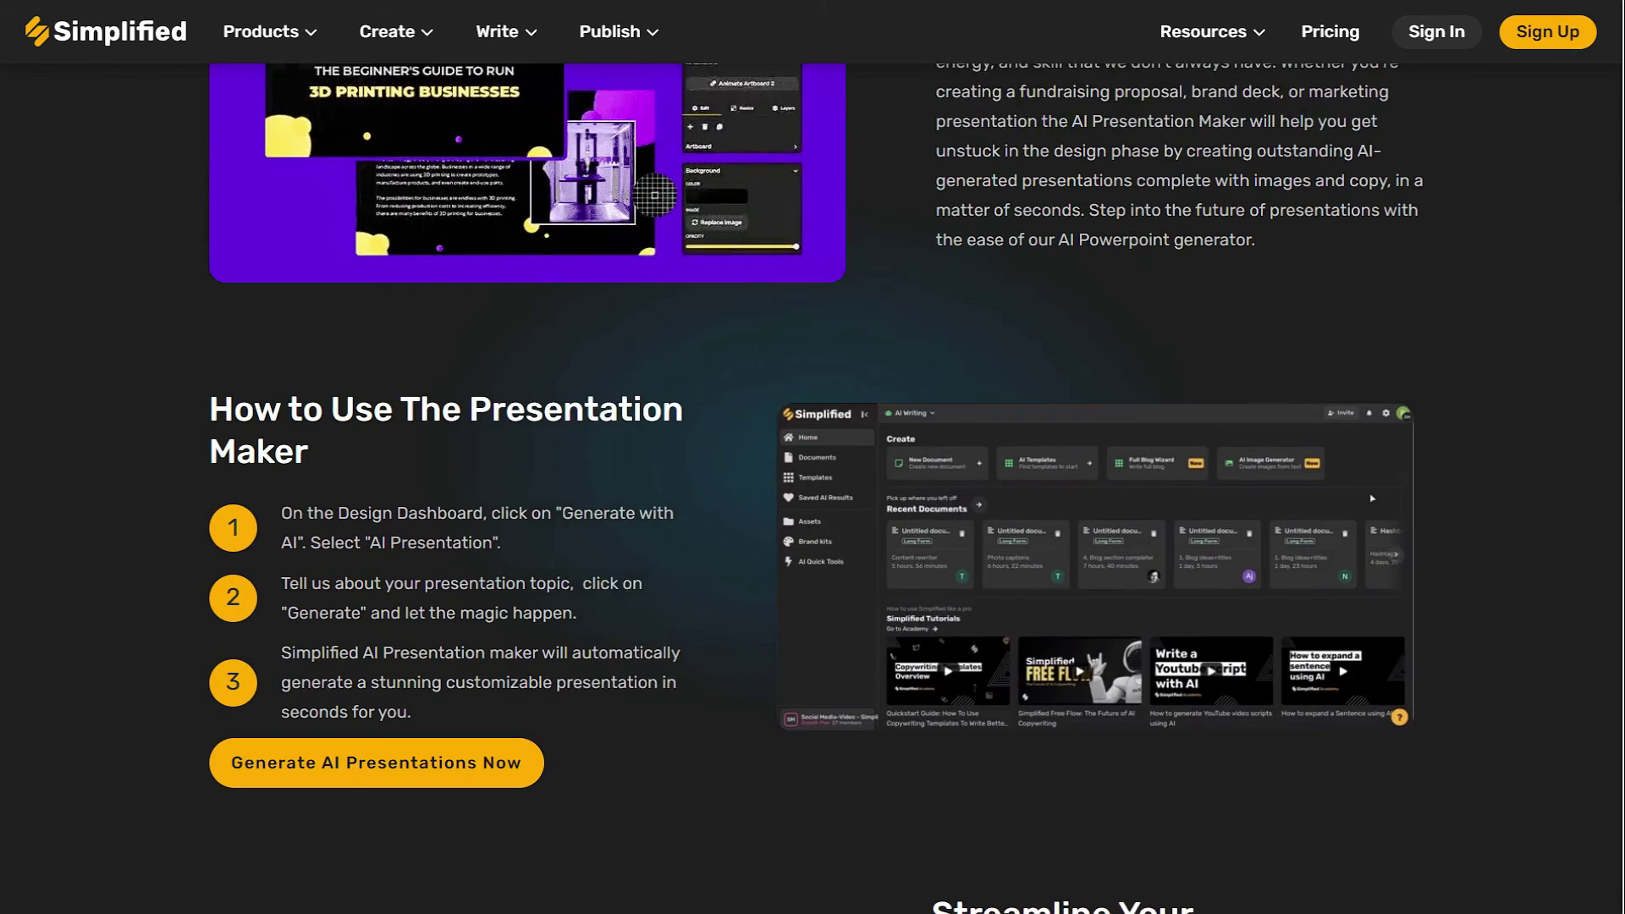
{"action": "scroll", "coordinate": [812, 457], "scroll_direction": "down", "scroll_amount": 6}
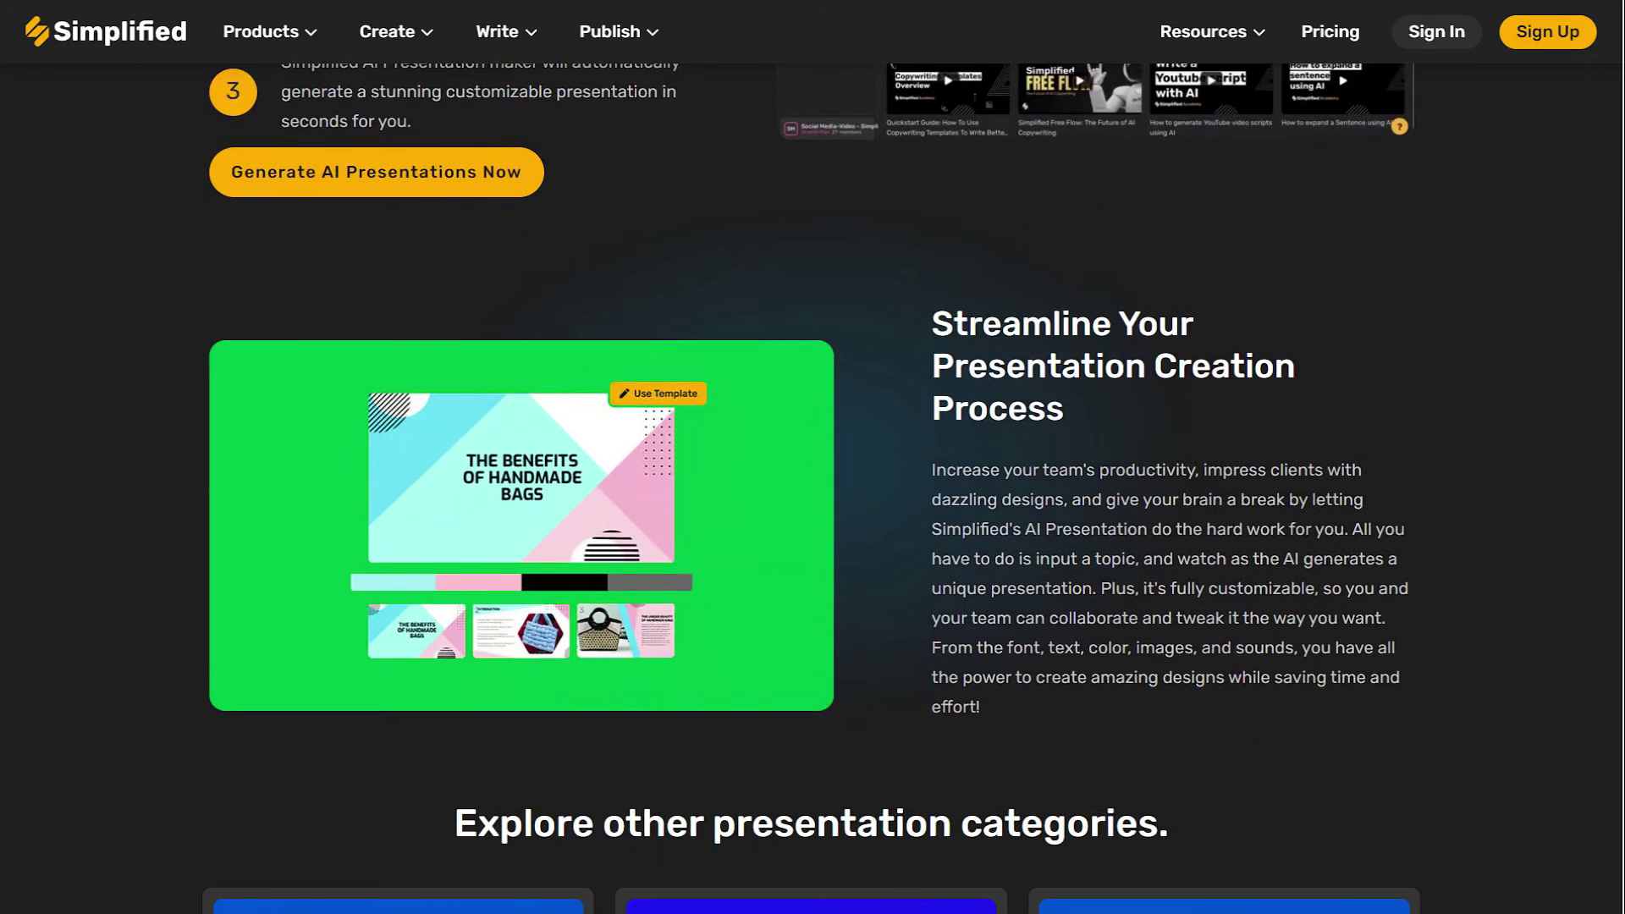
{"action": "scroll", "coordinate": [813, 457], "scroll_direction": "down", "scroll_amount": 7}
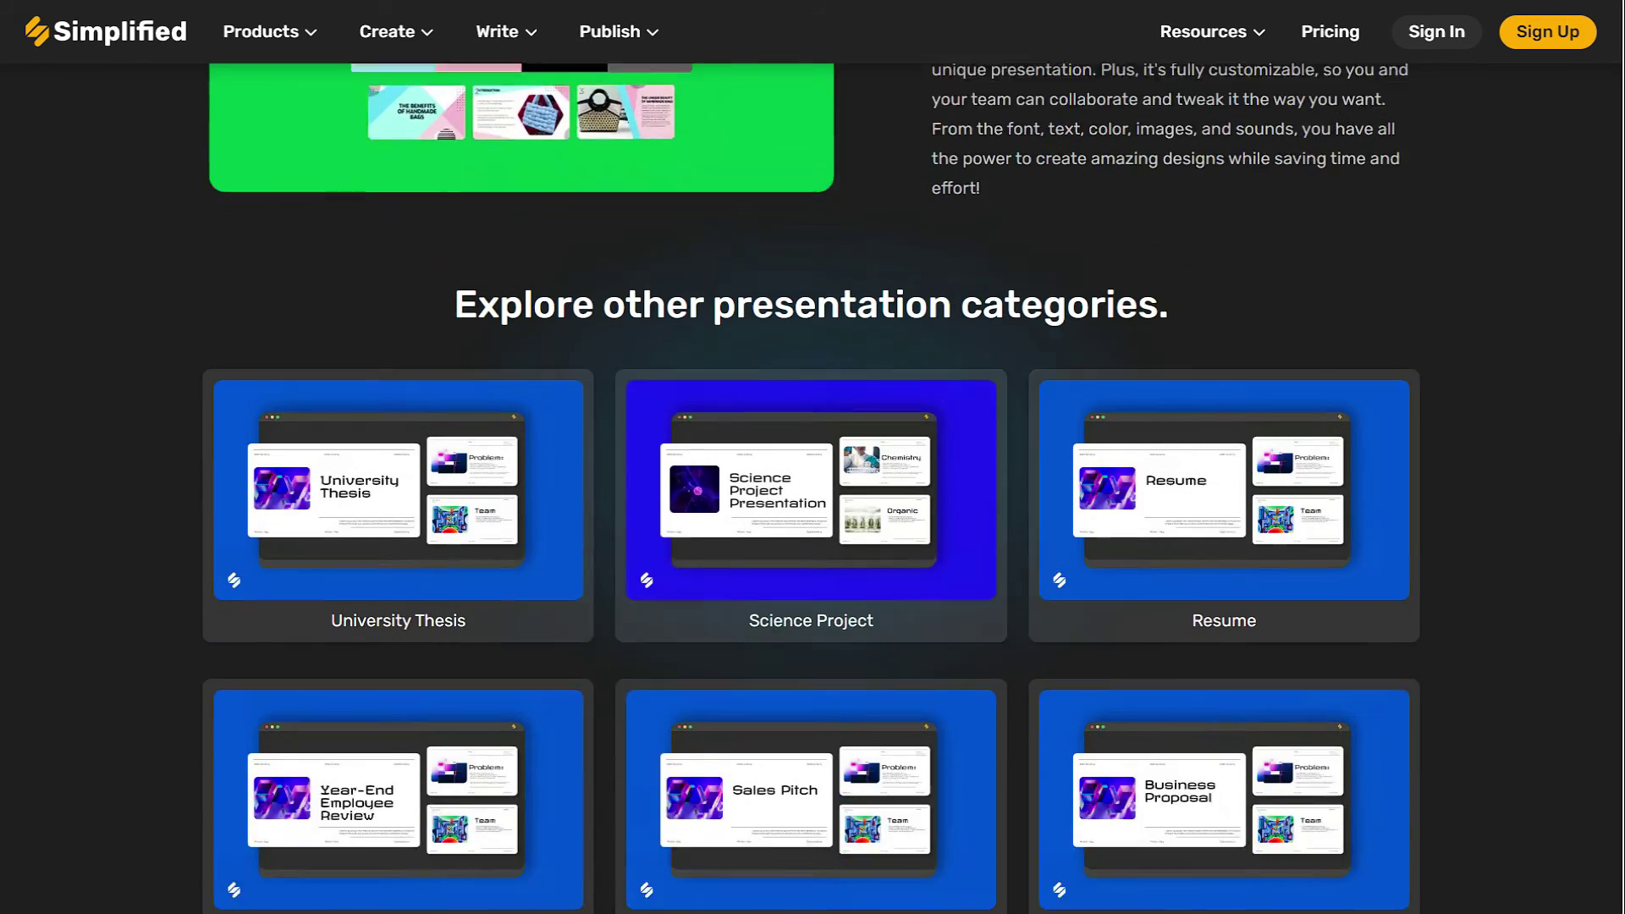
{"action": "scroll", "coordinate": [812, 457], "scroll_direction": "down", "scroll_amount": 8}
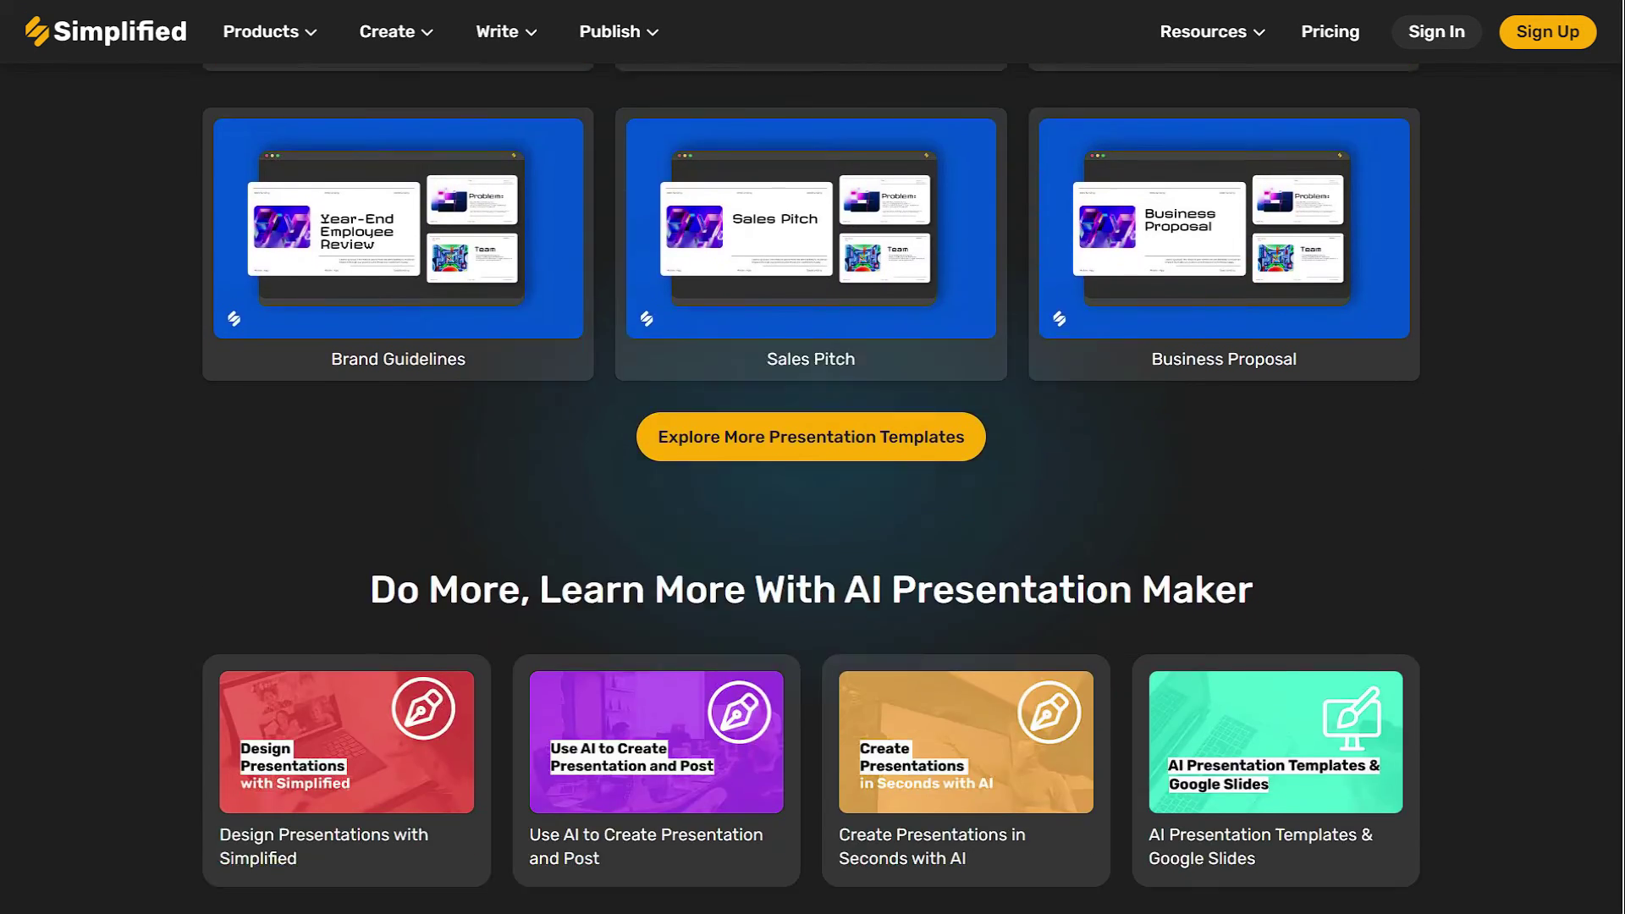
{"action": "scroll", "coordinate": [812, 457], "scroll_direction": "down", "scroll_amount": 8}
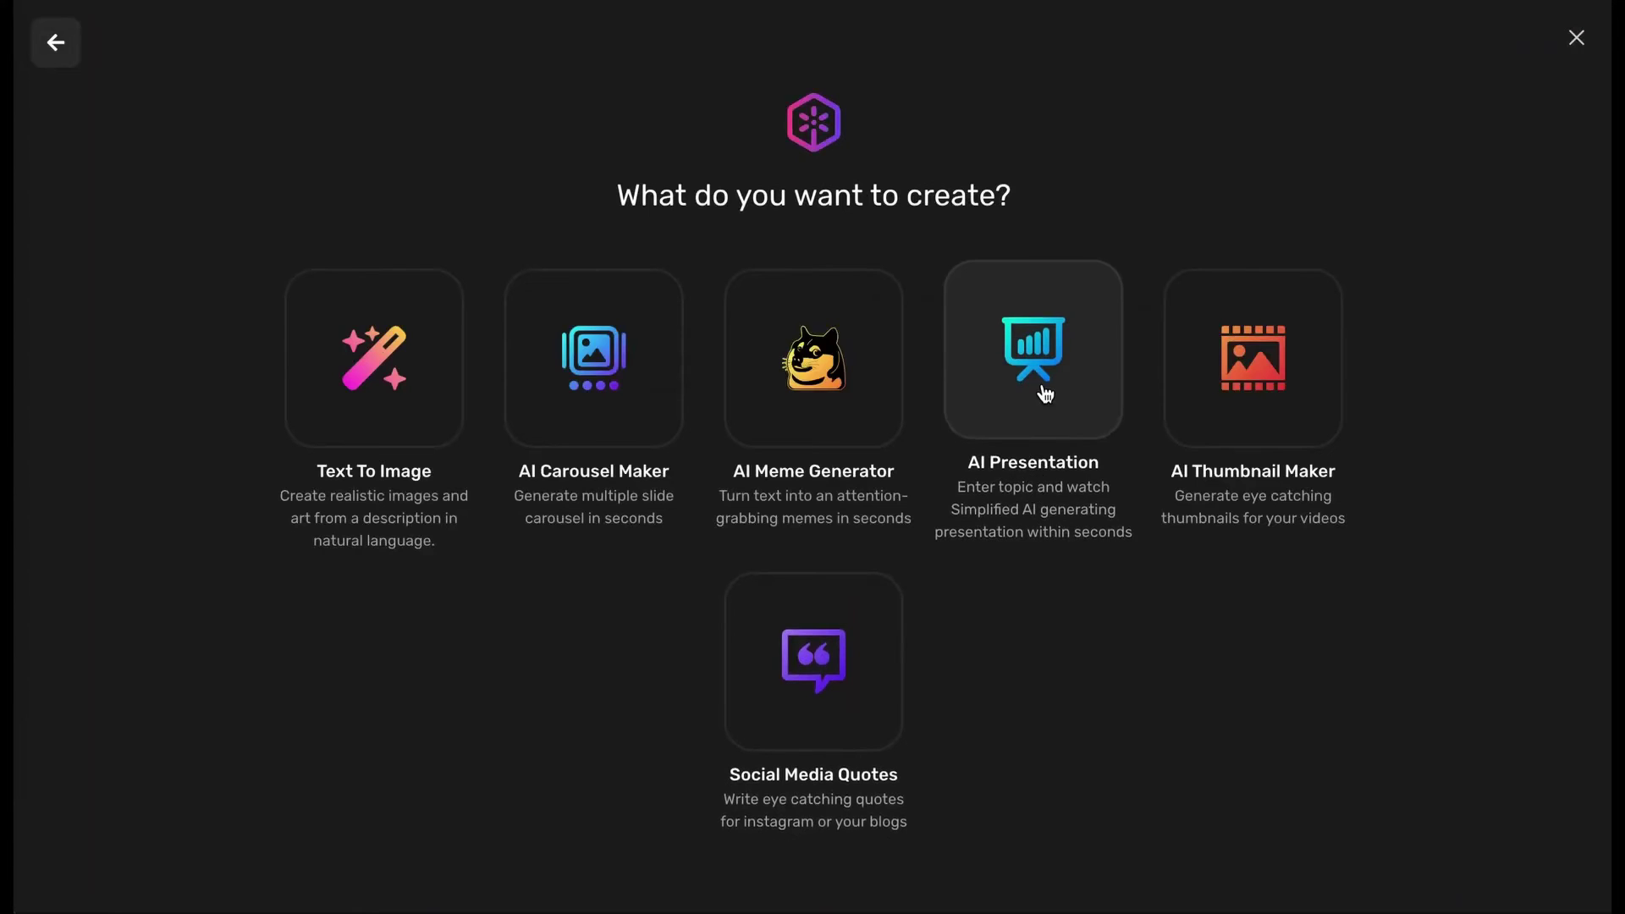
Start an AI Presentation at 16x9 with Creative level, 2 results and English output.
{"action": "left_click", "coordinate": [1045, 393]}
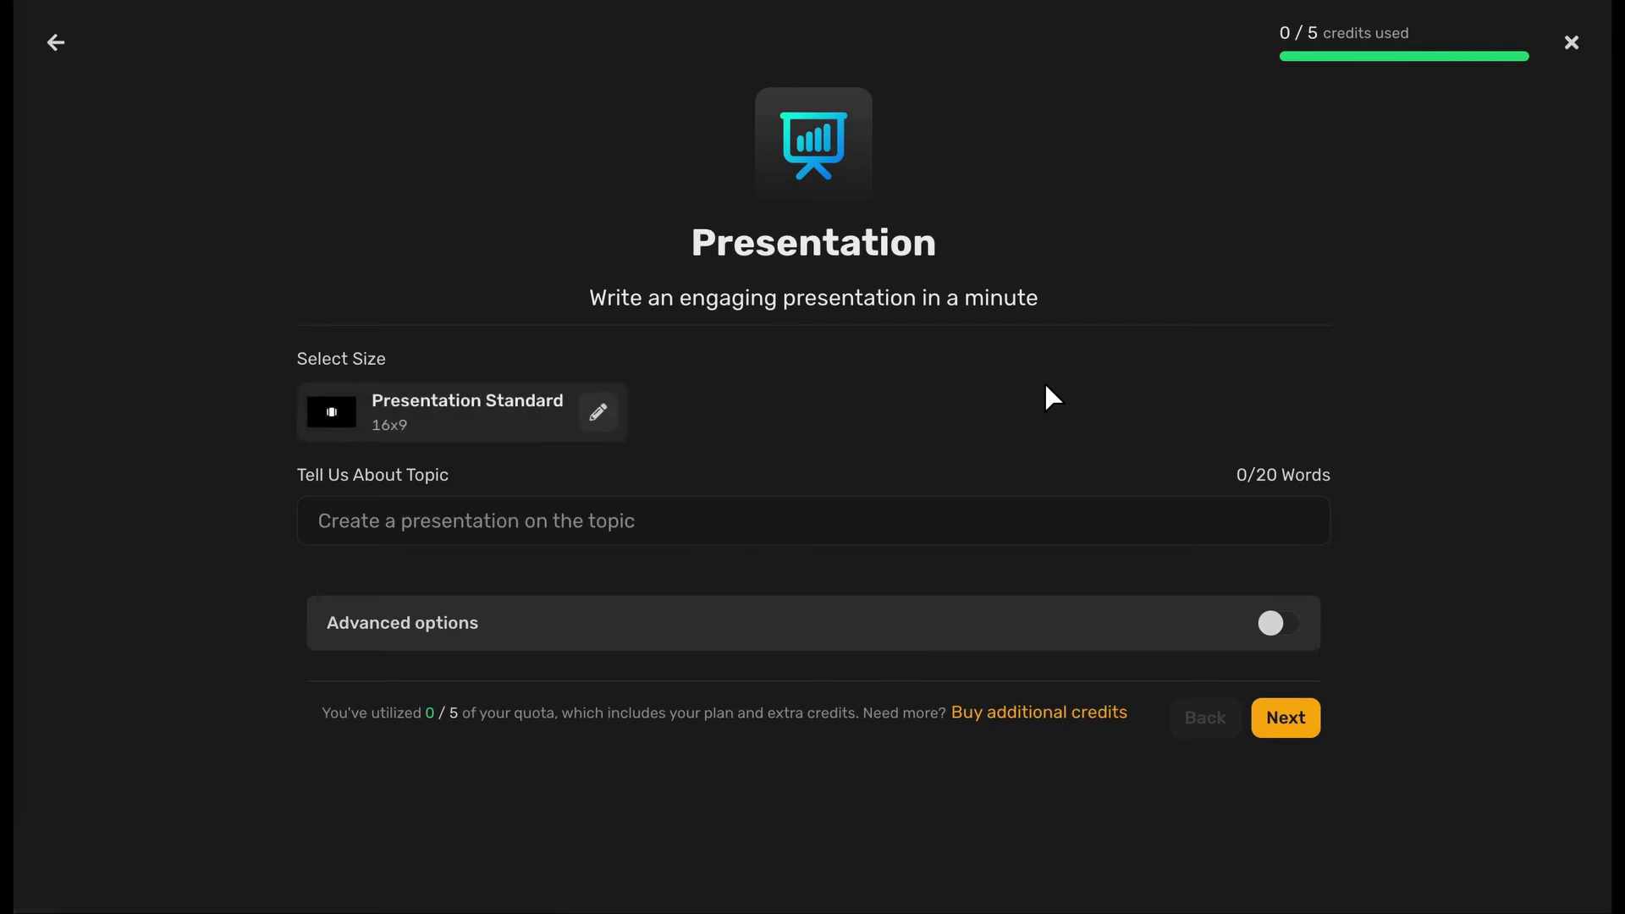
{"action": "left_click", "coordinate": [597, 414]}
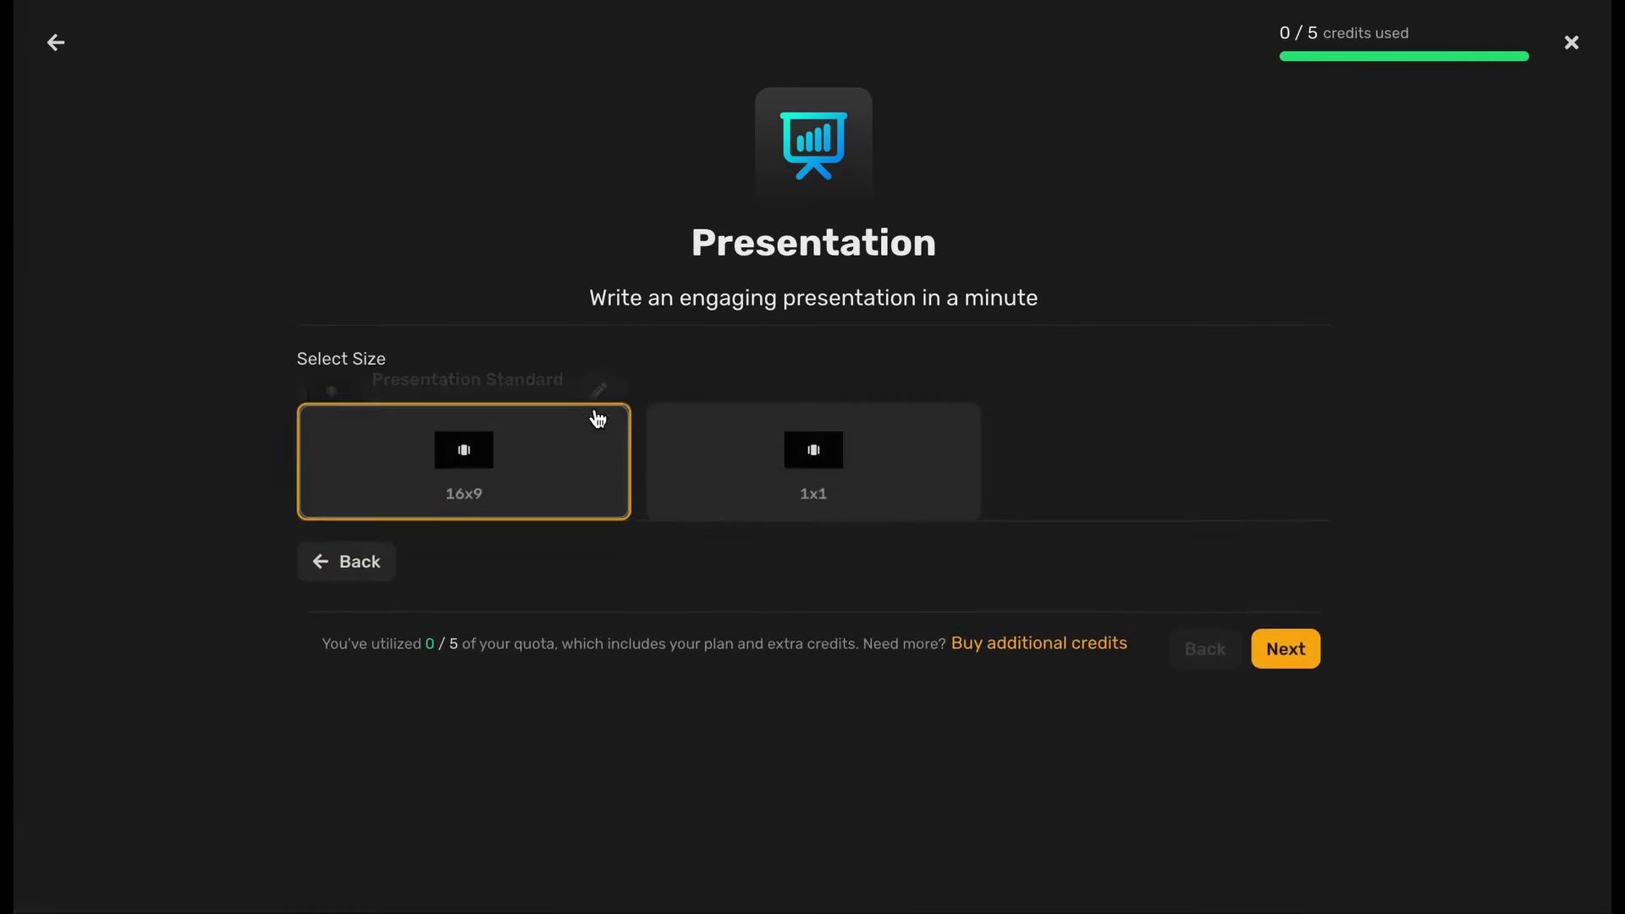
{"action": "left_click", "coordinate": [526, 463]}
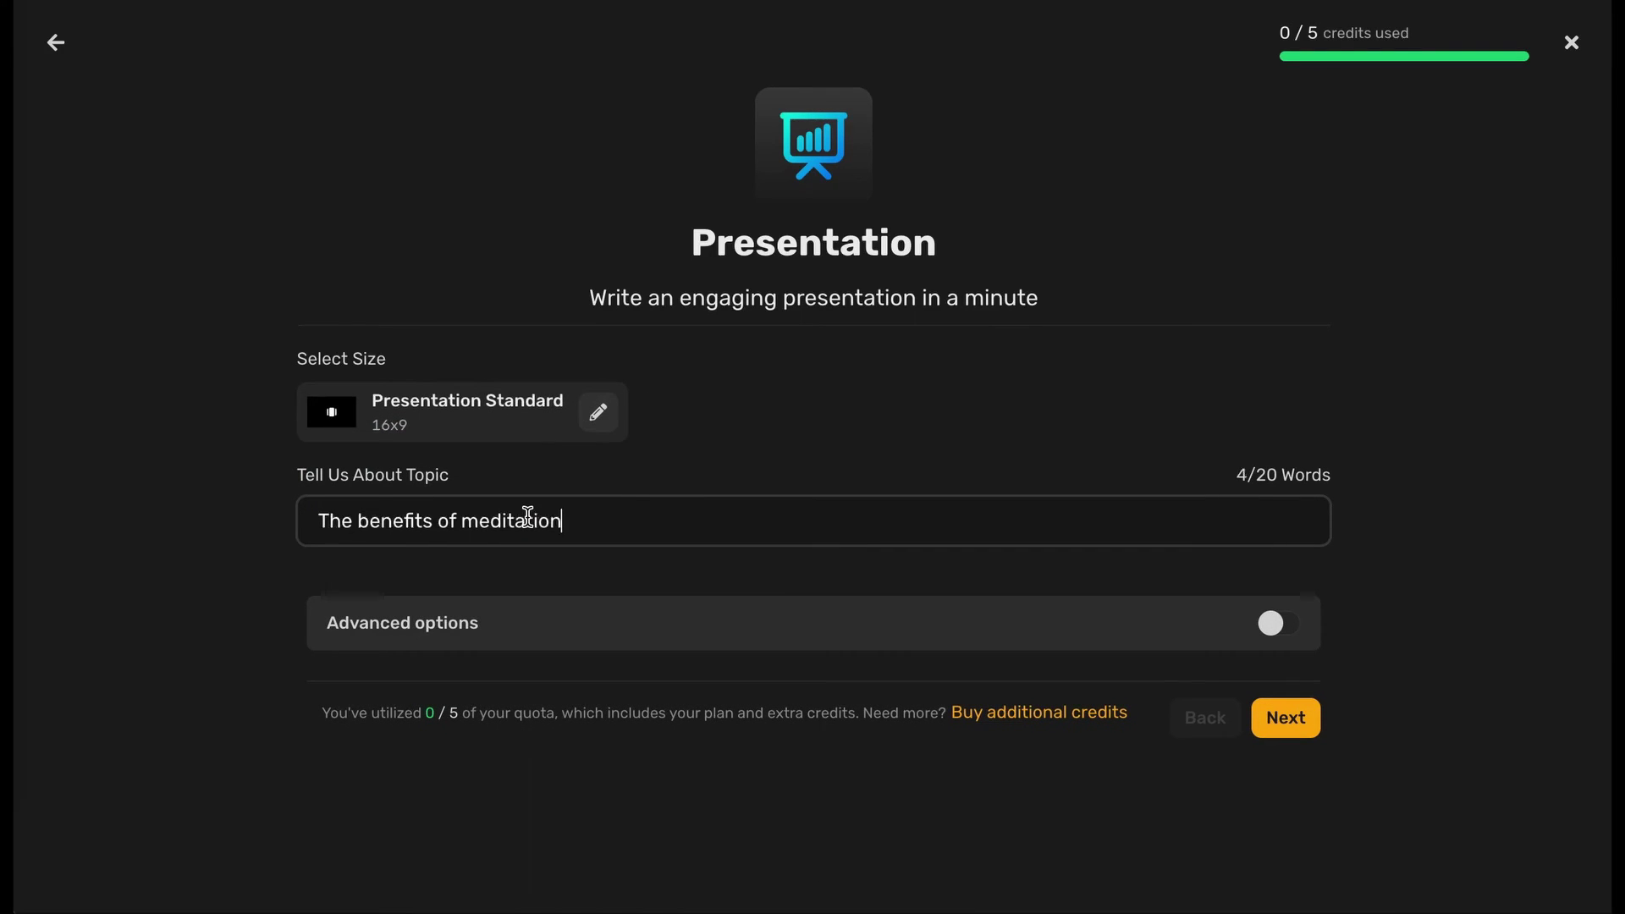
{"action": "left_click", "coordinate": [1281, 630]}
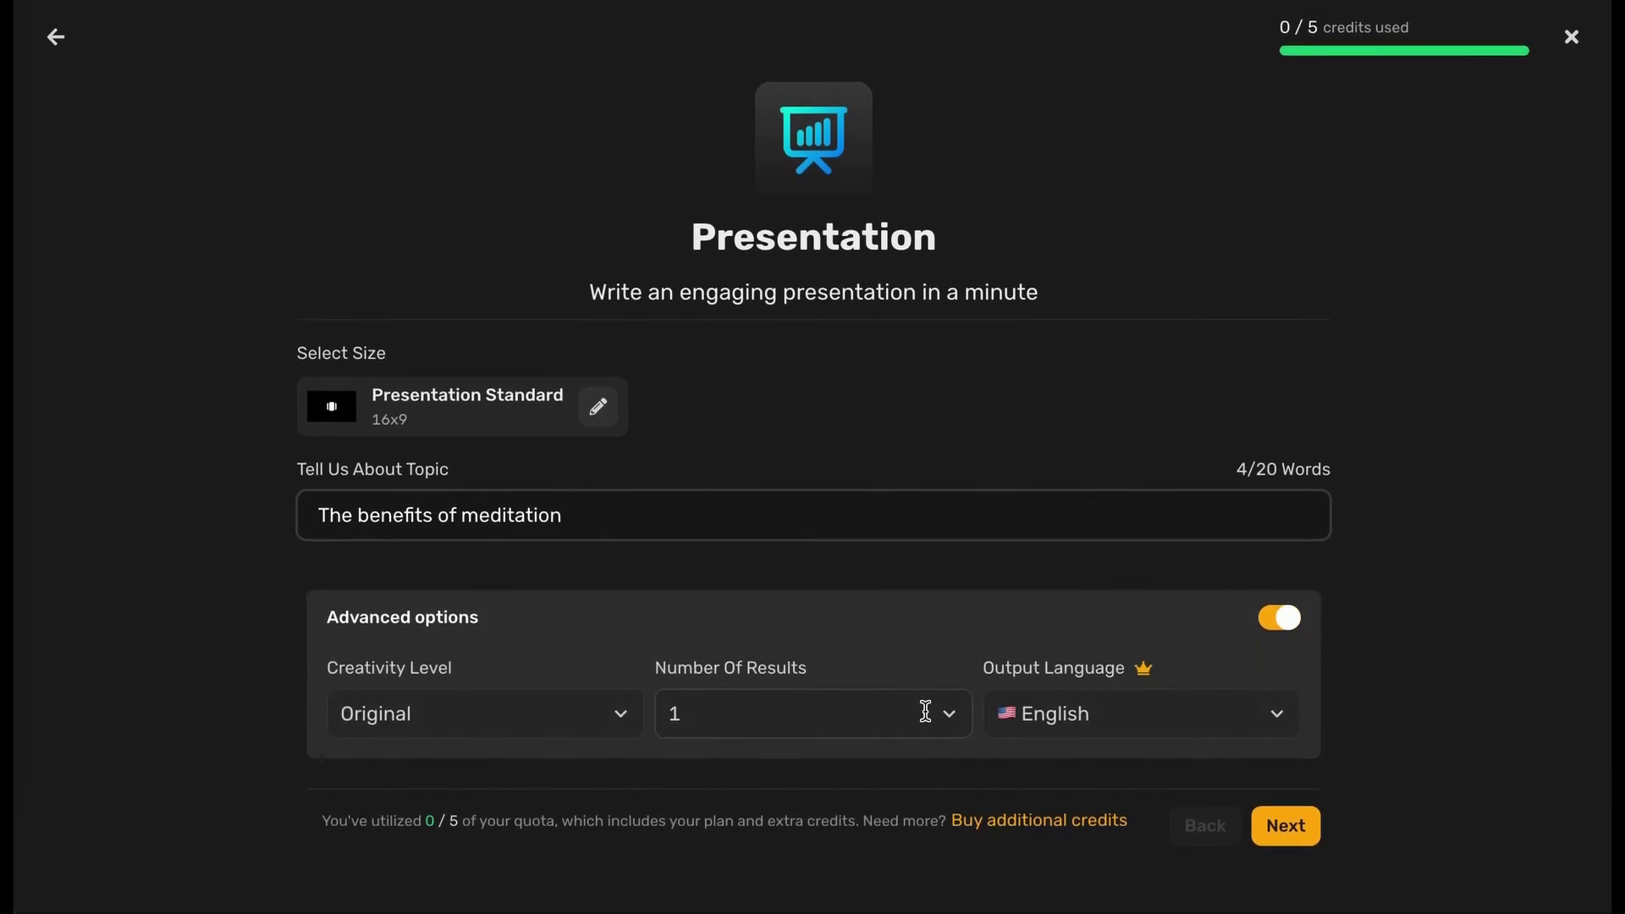
{"action": "left_click", "coordinate": [622, 721]}
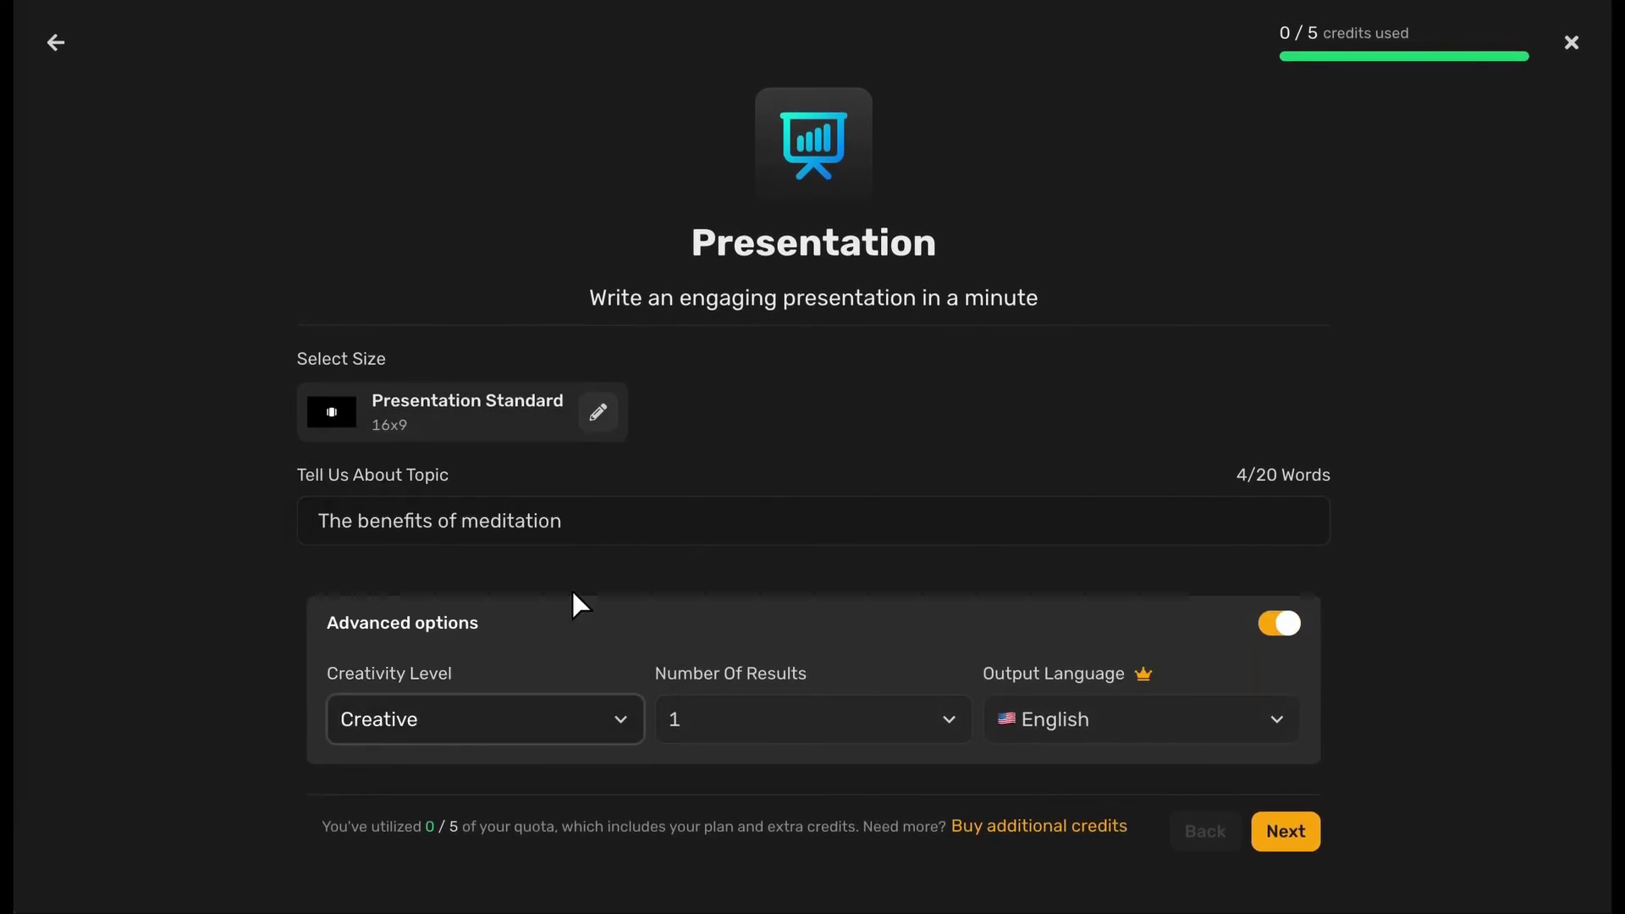
{"action": "left_click", "coordinate": [846, 719]}
{"action": "left_click", "coordinate": [733, 454]}
{"action": "left_click", "coordinate": [1219, 719]}
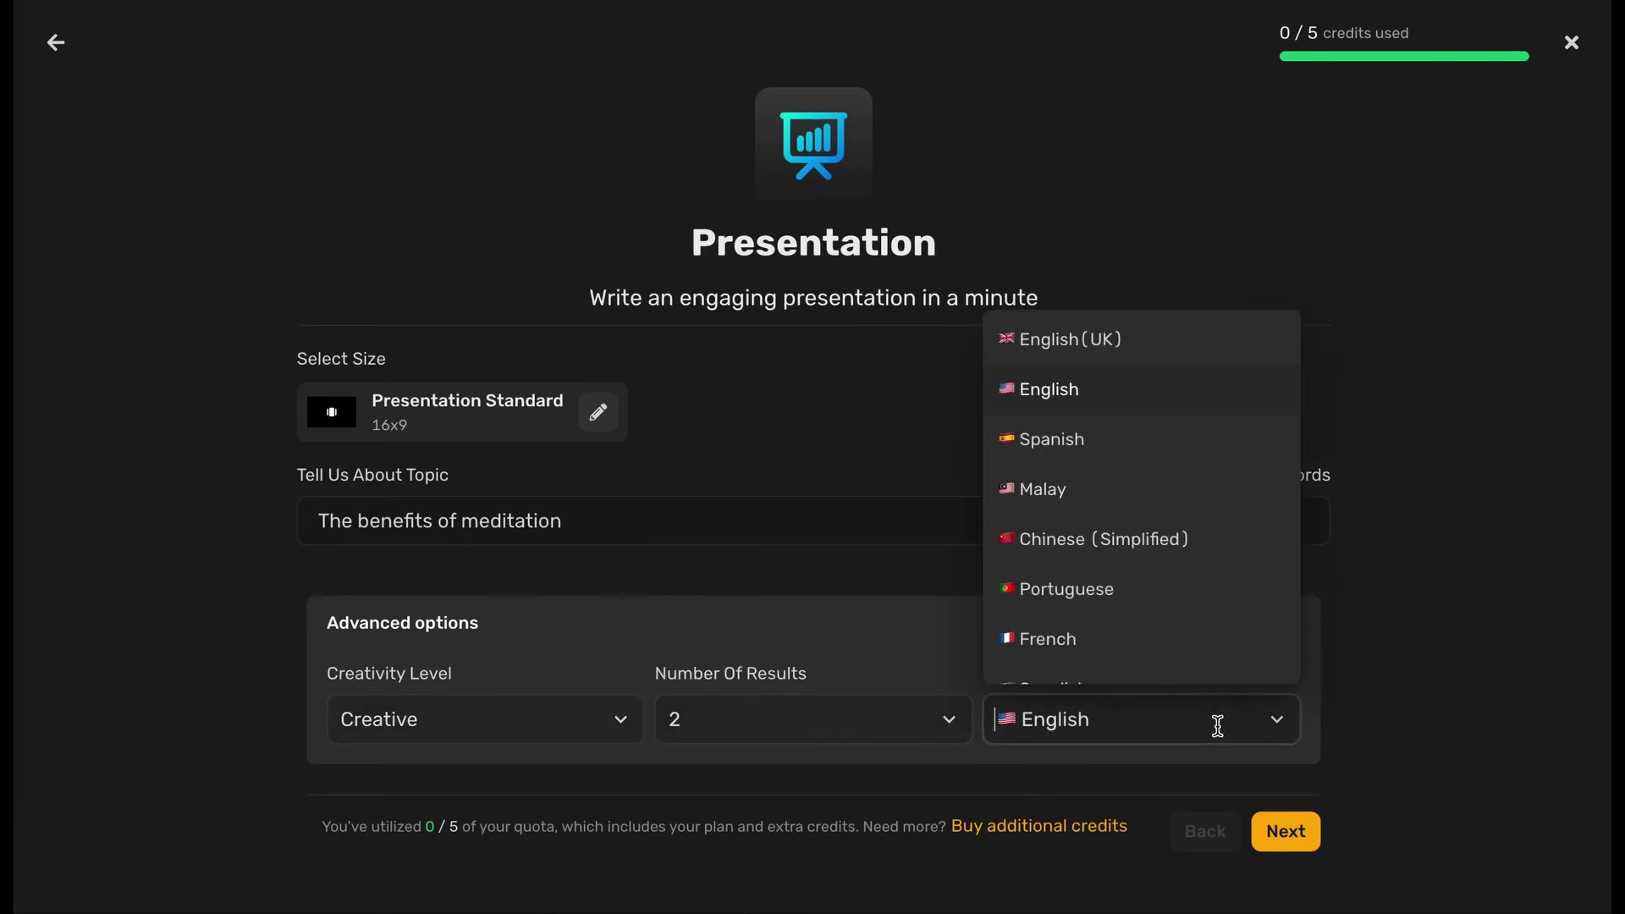
{"action": "scroll", "coordinate": [1156, 581], "scroll_direction": "down", "scroll_amount": 1}
{"action": "key", "text": "Escape"}
Pick the lime Trendy Fashionable Cloth template and generate the presentation.
{"action": "left_click", "coordinate": [1291, 833]}
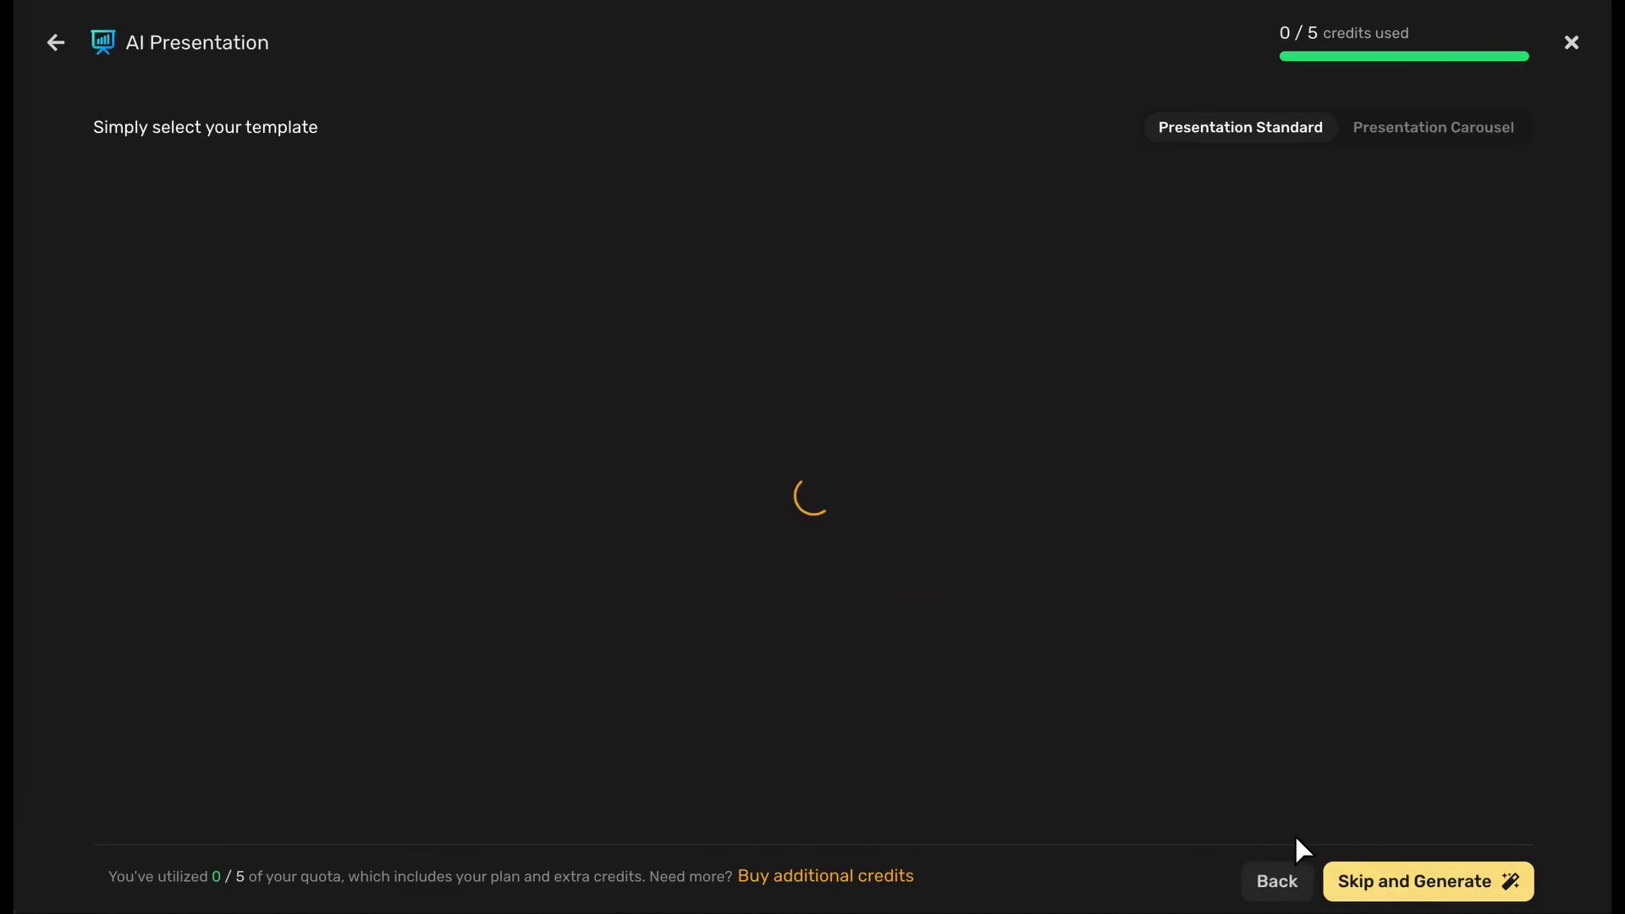
{"action": "scroll", "coordinate": [1132, 640], "scroll_direction": "down", "scroll_amount": 4}
{"action": "scroll", "coordinate": [1132, 641], "scroll_direction": "up", "scroll_amount": 4}
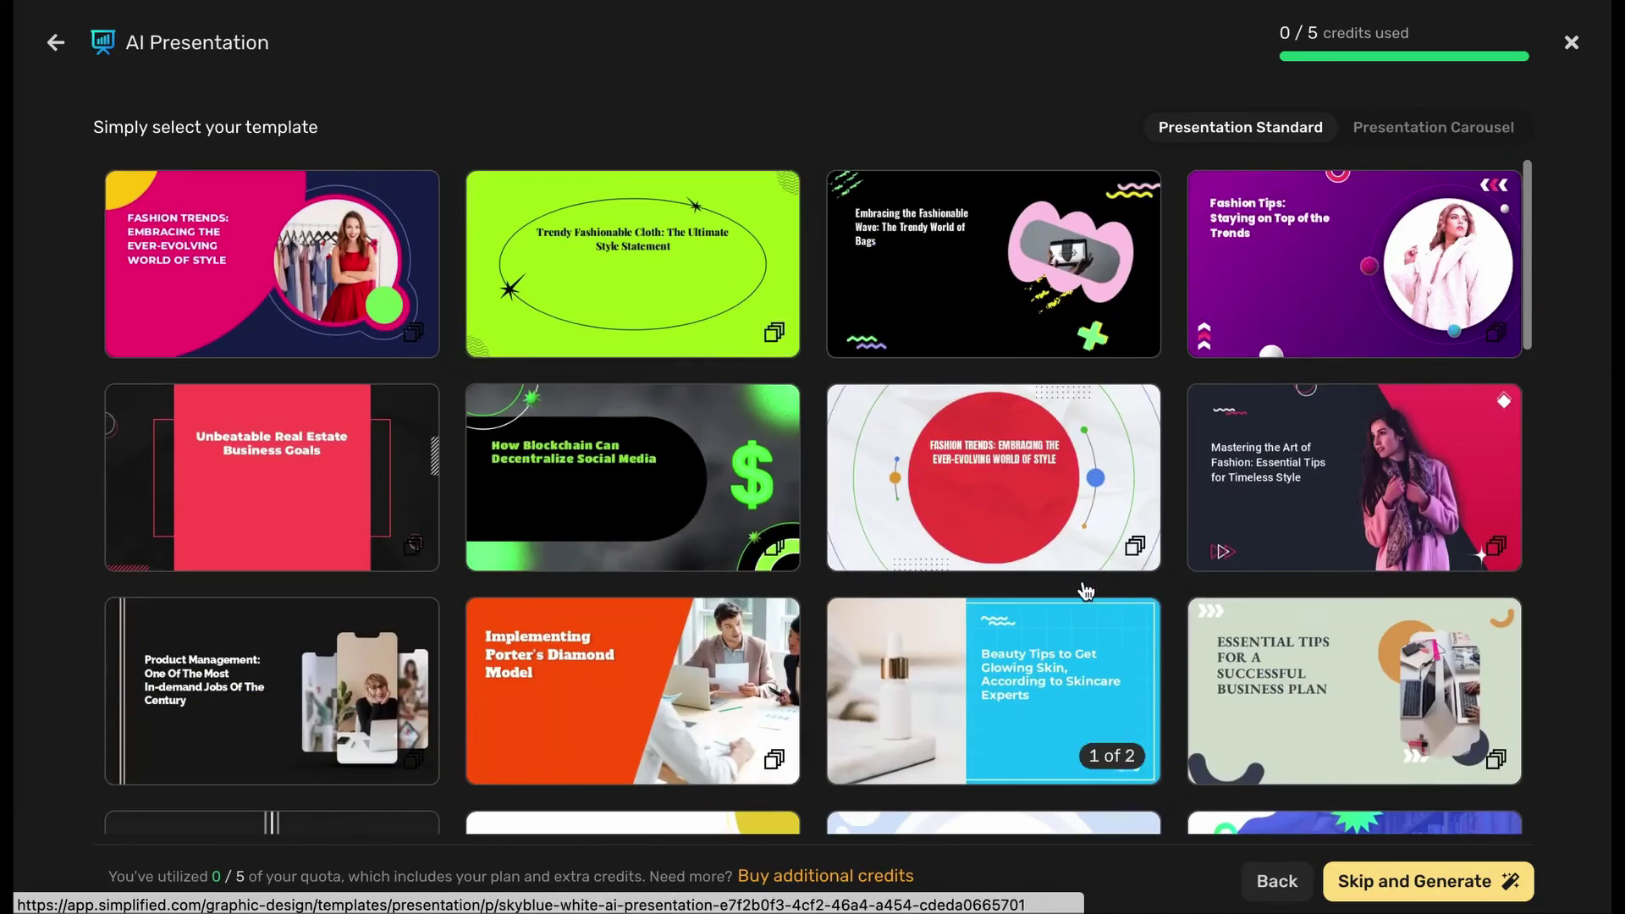
{"action": "left_click", "coordinate": [633, 264]}
{"action": "left_click", "coordinate": [1432, 881]}
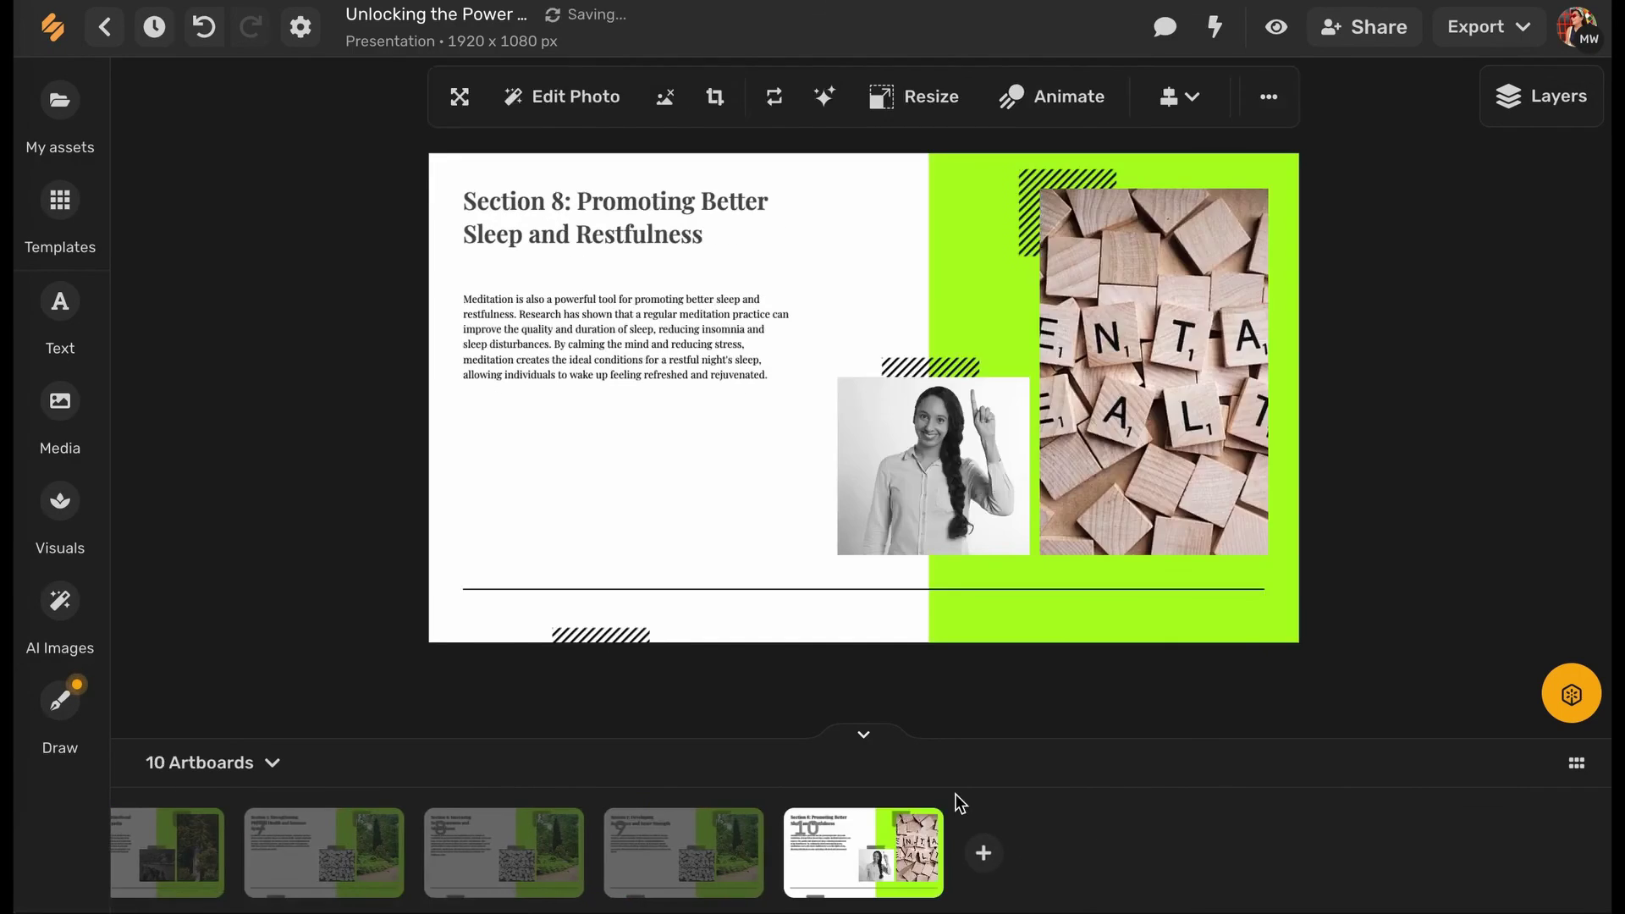
Swap the intro slide's man photo for a stock photo of a woman meditating on grass.
{"action": "left_click", "coordinate": [1131, 292]}
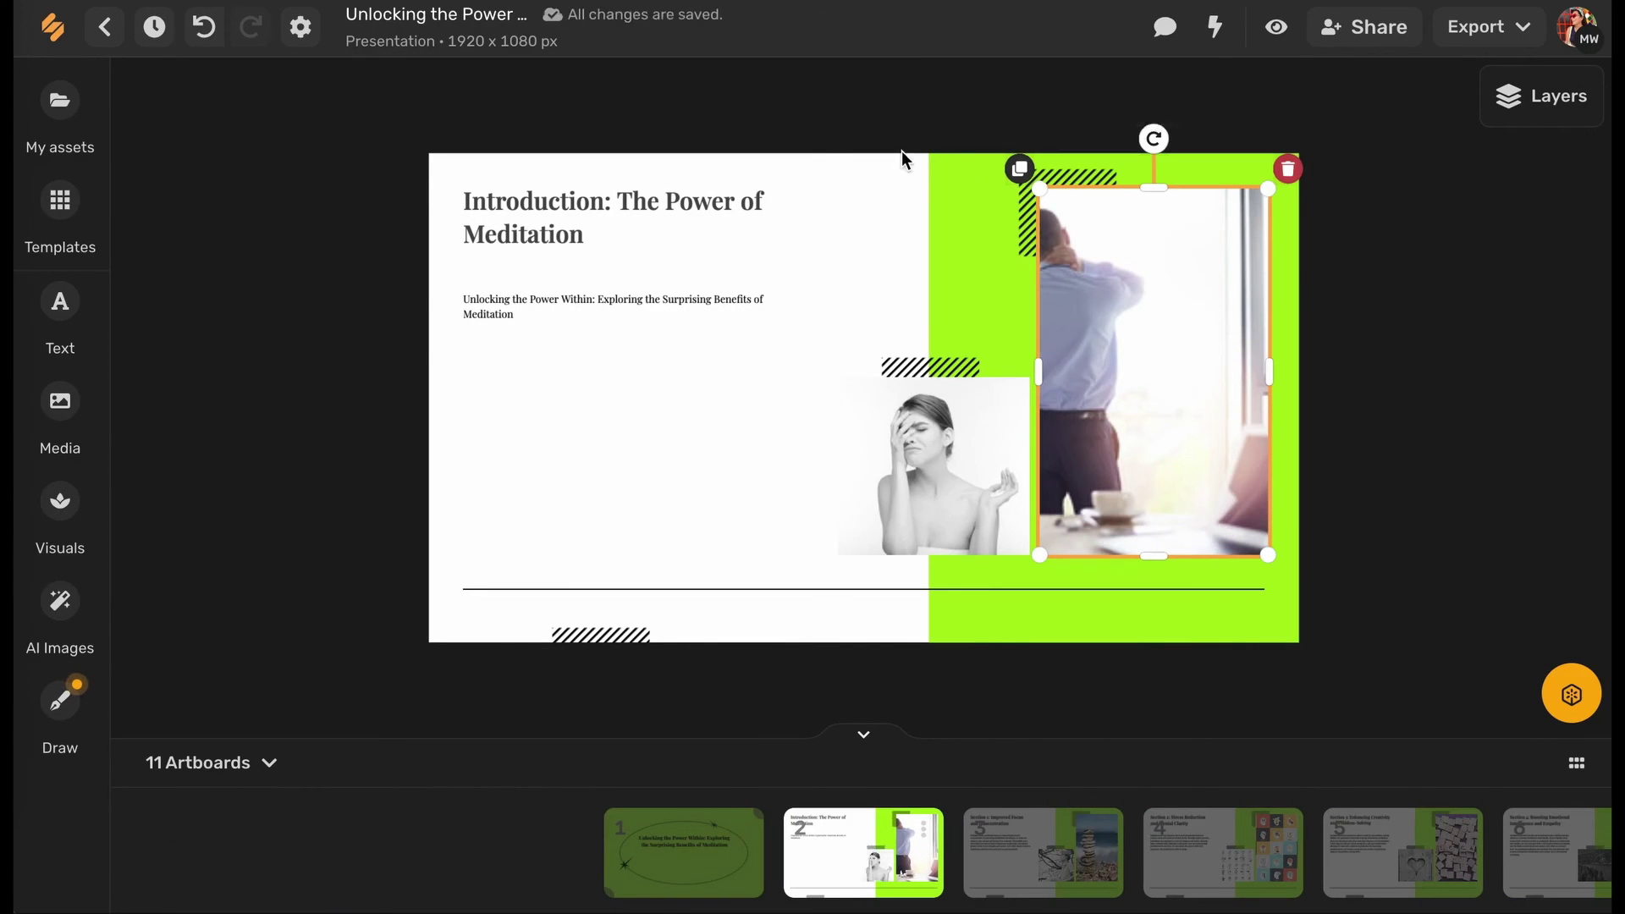
{"action": "left_click", "coordinate": [847, 101]}
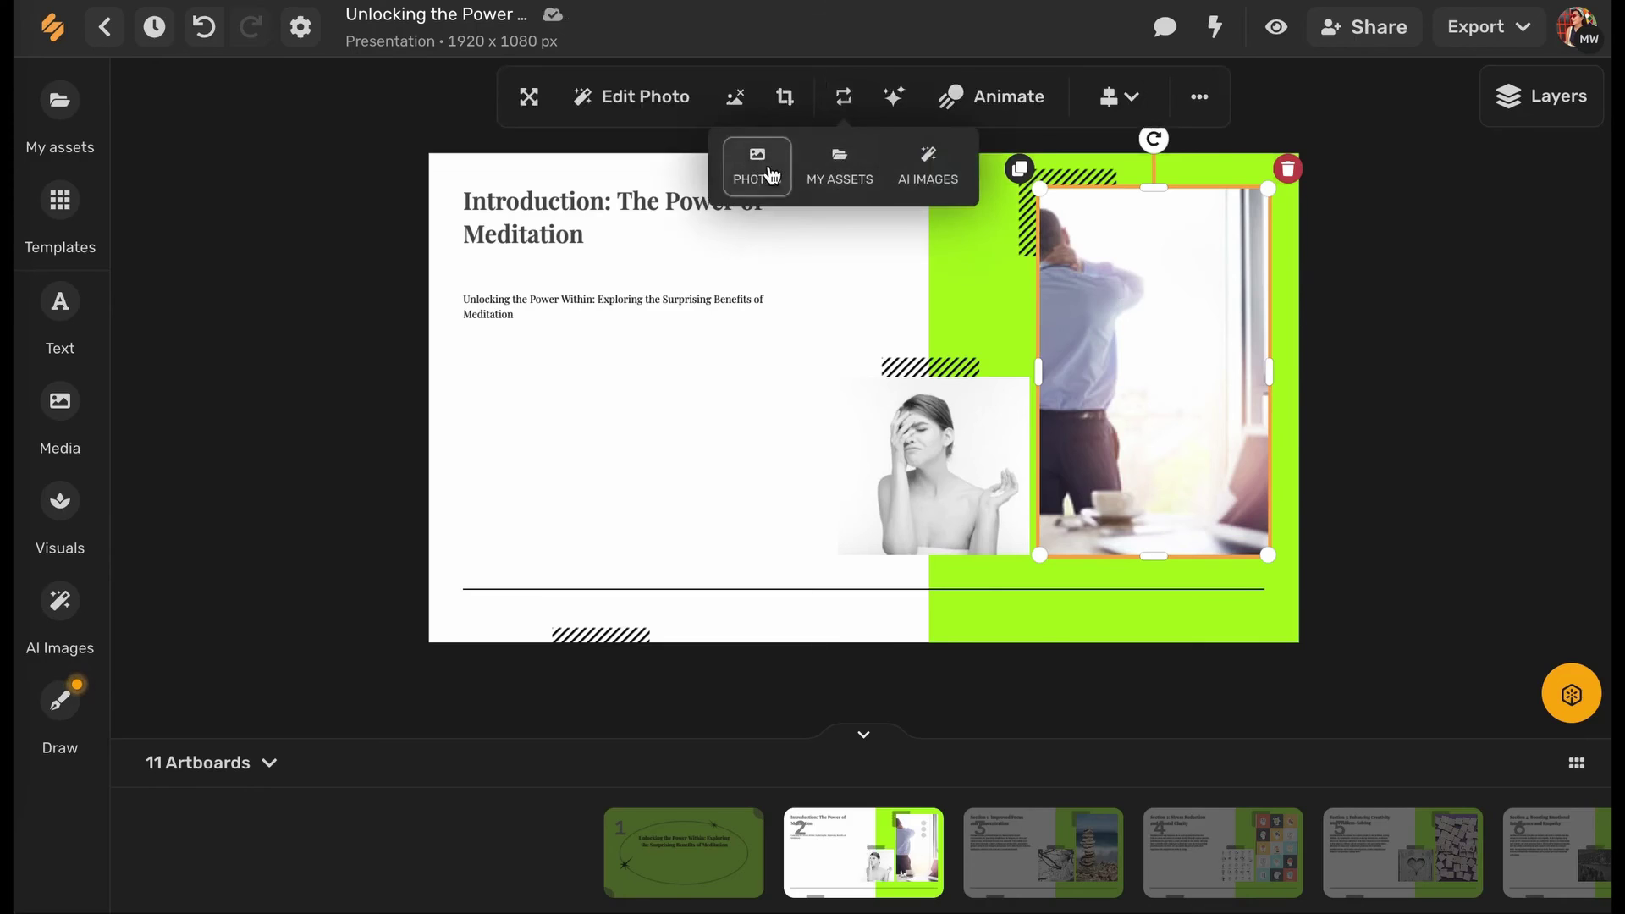
{"action": "left_click", "coordinate": [766, 170]}
{"action": "type", "text": "n"}
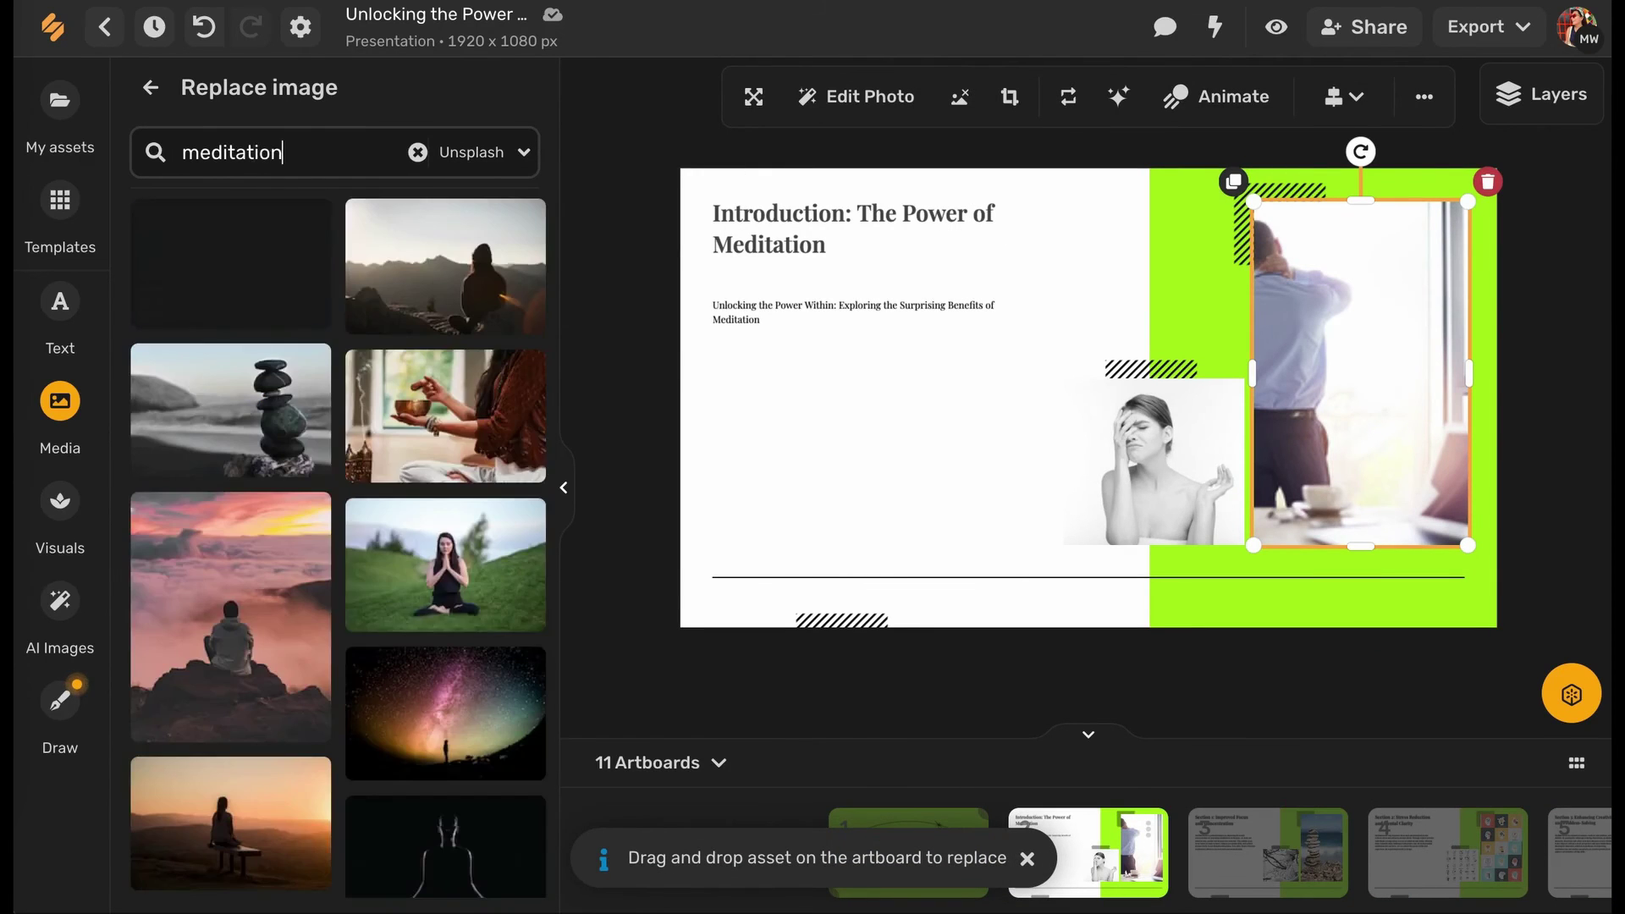
{"action": "left_click", "coordinate": [428, 525]}
{"action": "left_click", "coordinate": [900, 702]}
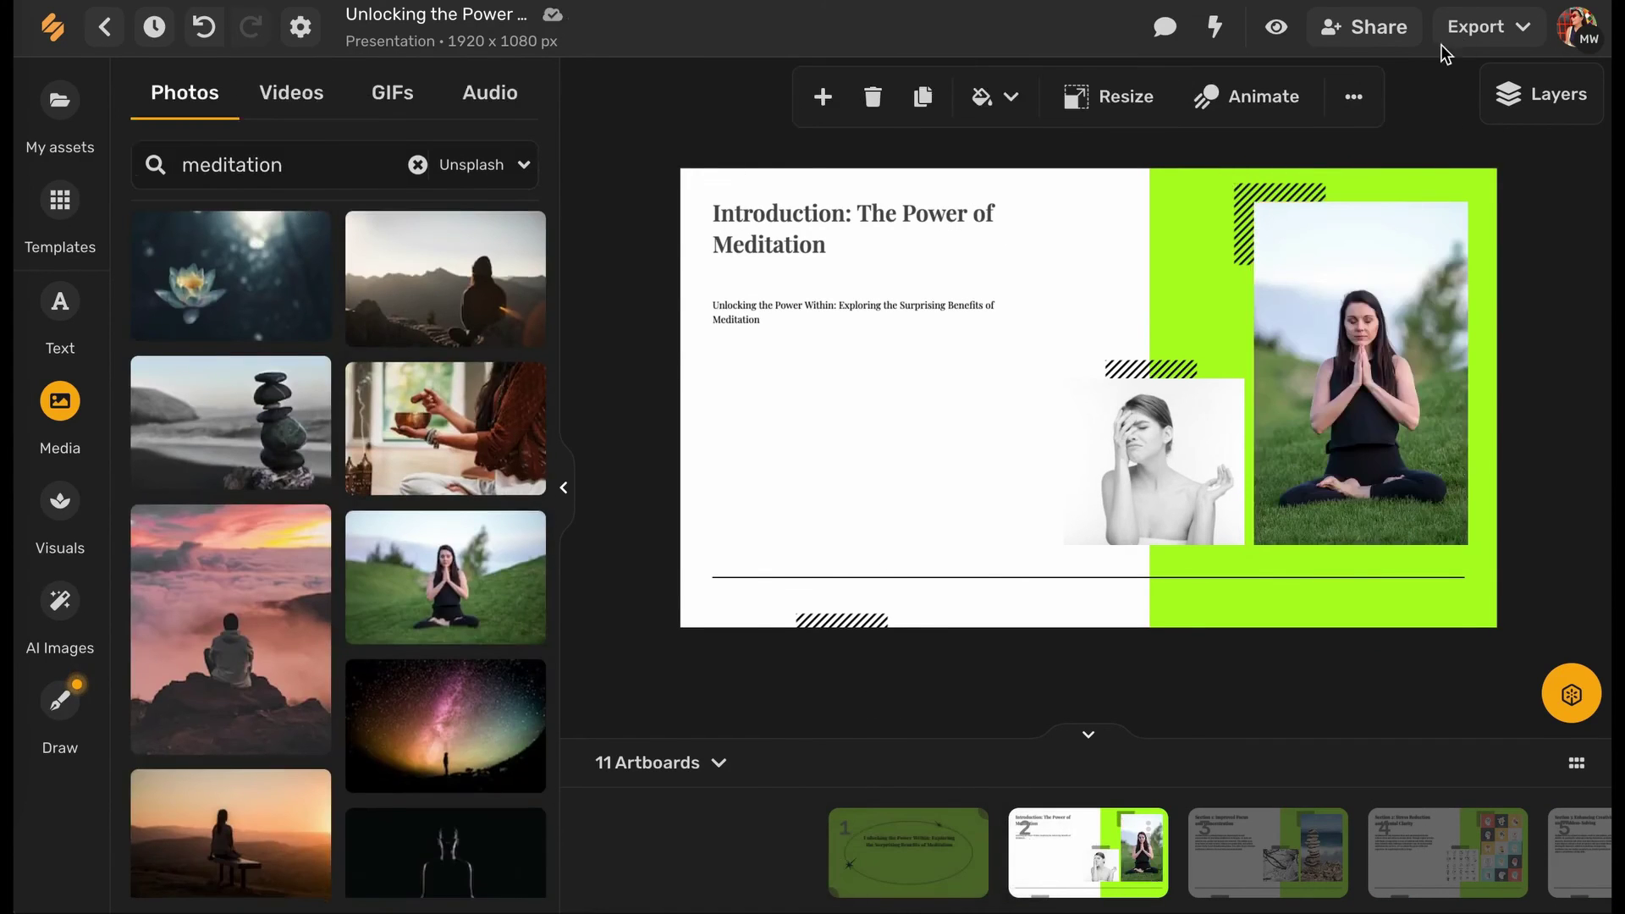
{"action": "left_click", "coordinate": [1377, 34]}
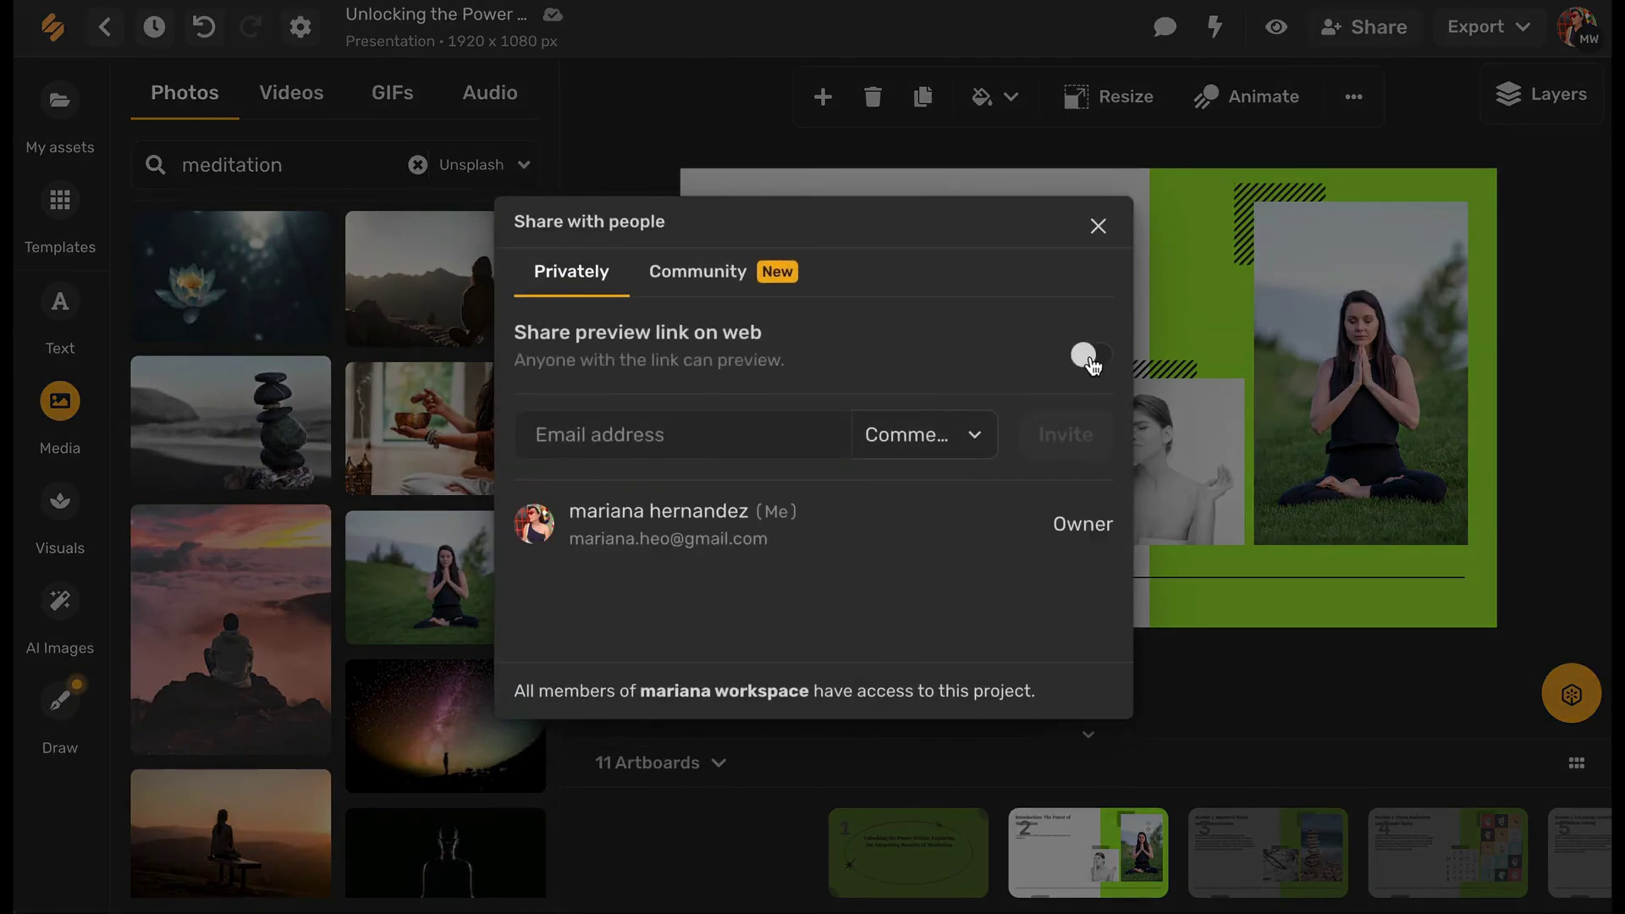
Enable the web preview share link for the meditation presentation and close the sharing settings.
{"action": "left_click", "coordinate": [1092, 347]}
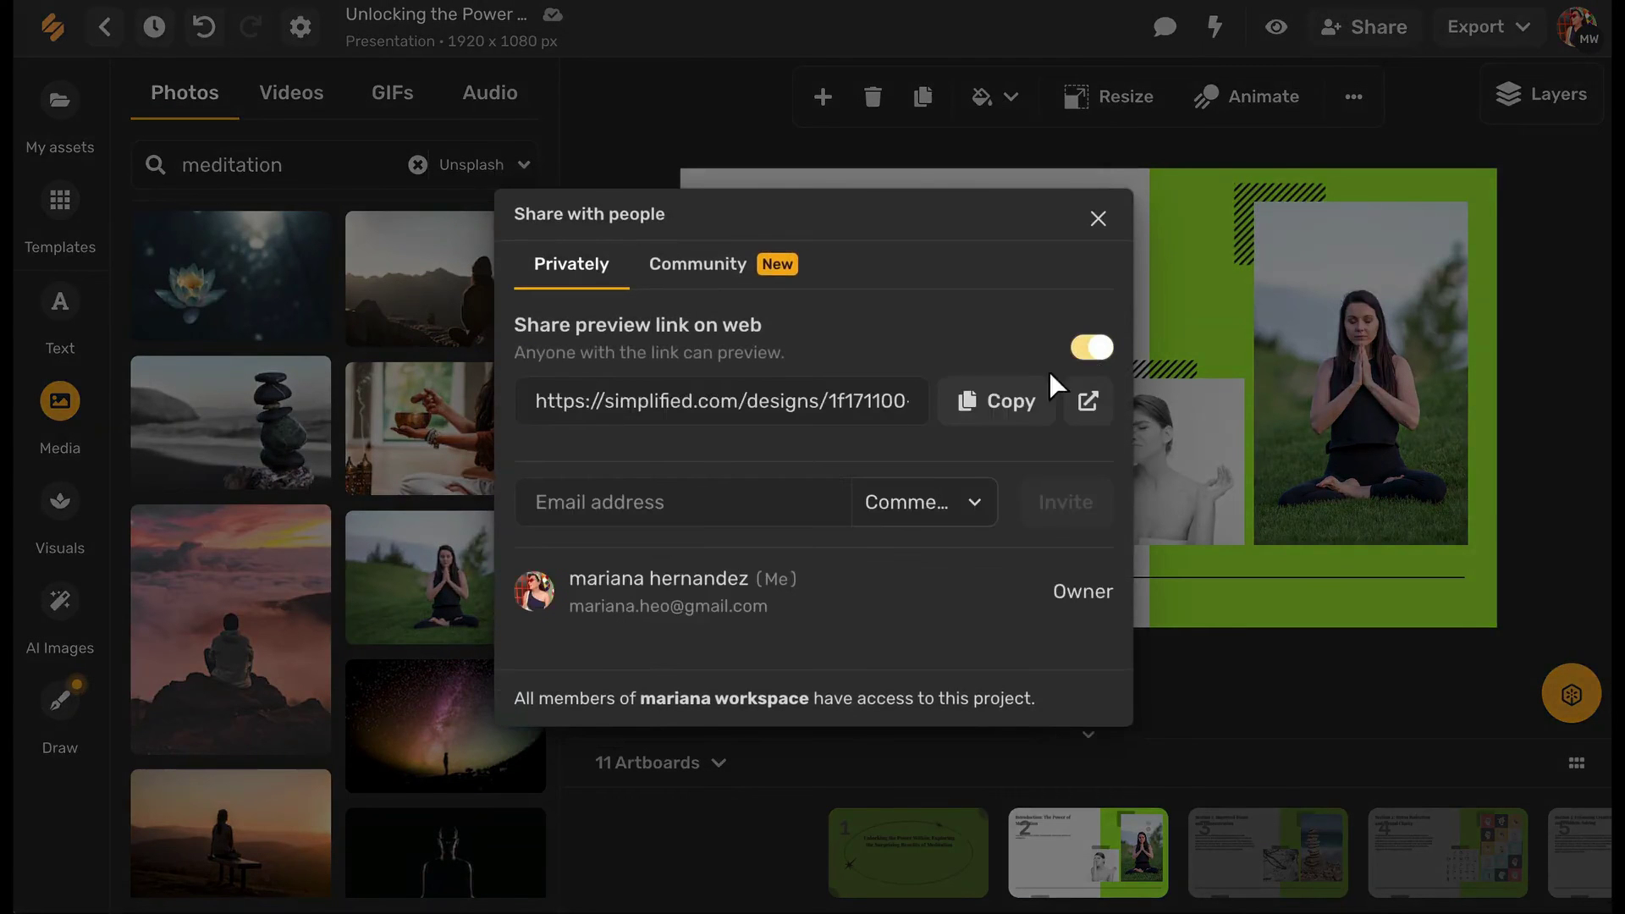
{"action": "left_click", "coordinate": [1099, 221]}
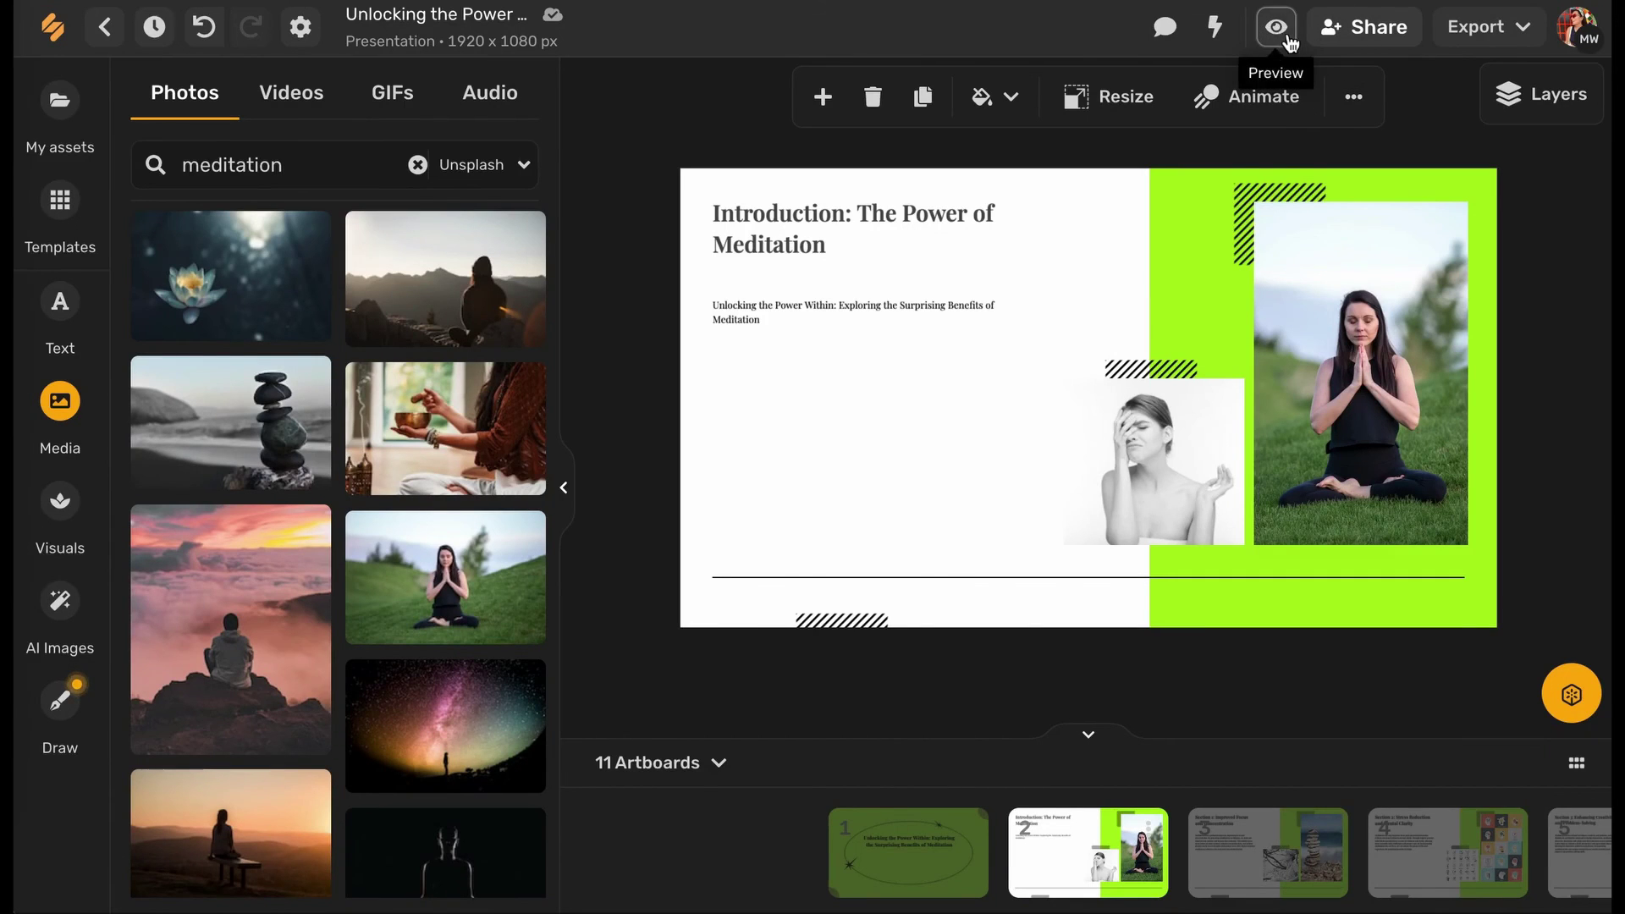
{"action": "left_click", "coordinate": [1514, 32]}
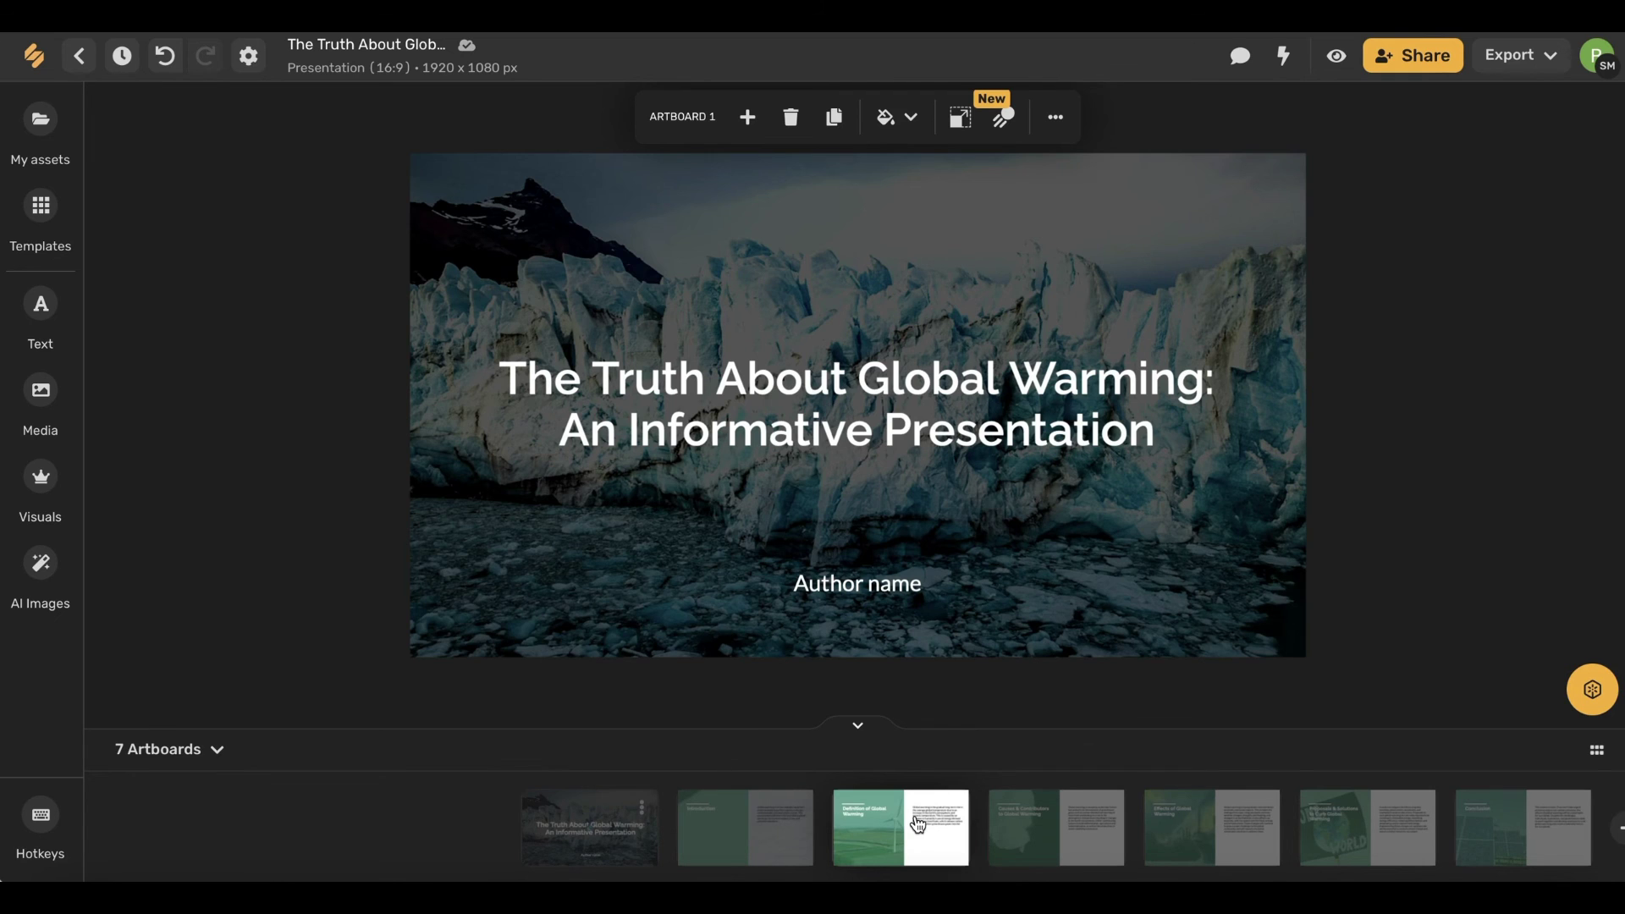
Step through the Definition of Global Warming and slide 4 to reach slide 5, Effects of Global Warming.
{"action": "left_click", "coordinate": [918, 823]}
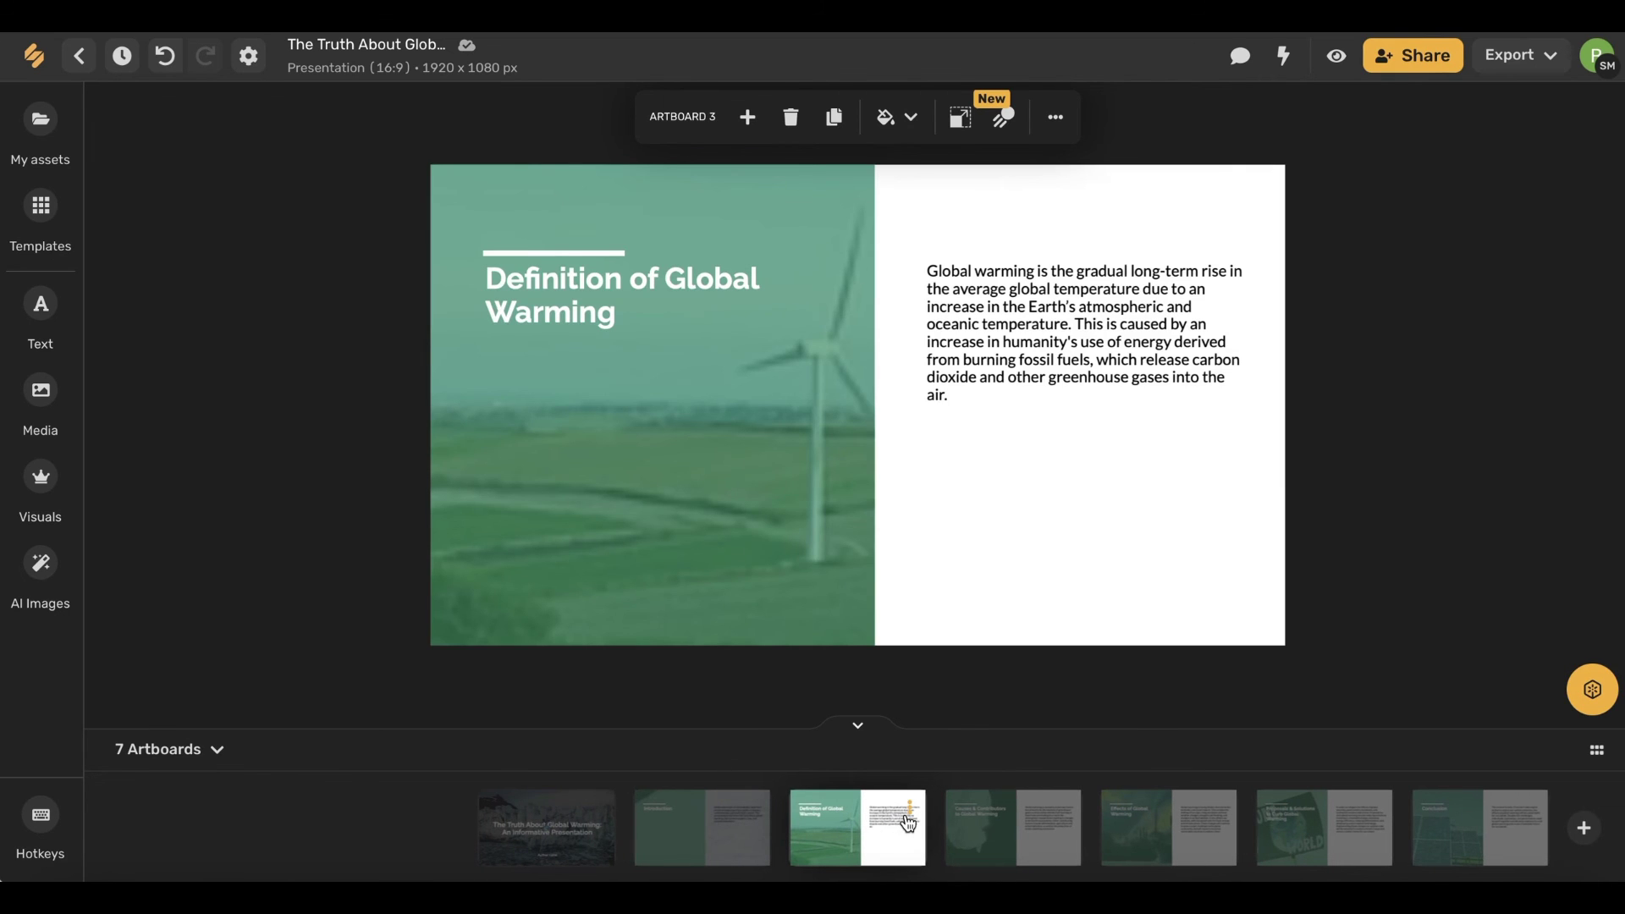
{"action": "left_click", "coordinate": [1003, 838]}
{"action": "left_click", "coordinate": [1003, 838]}
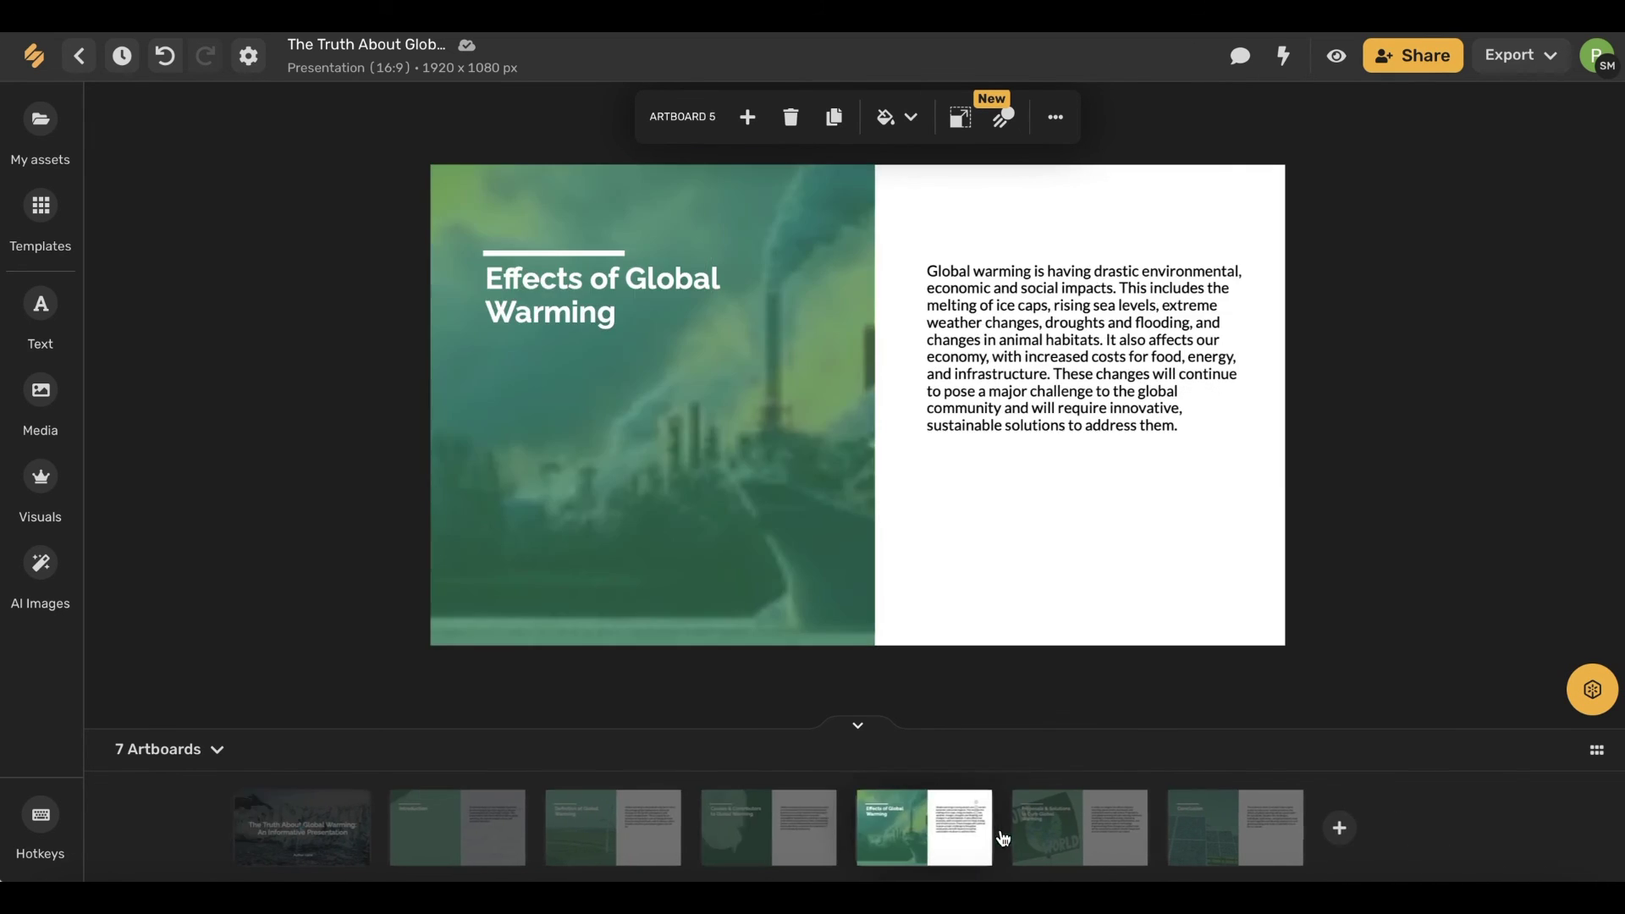